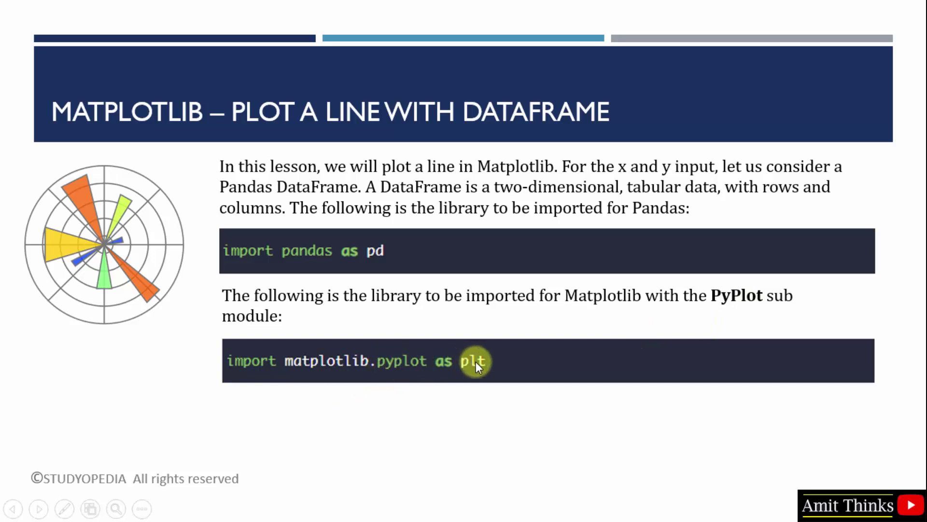
Step: Advance the presentation to the 'Matplotlib Plotting - Example' slide
left_click(585, 367)
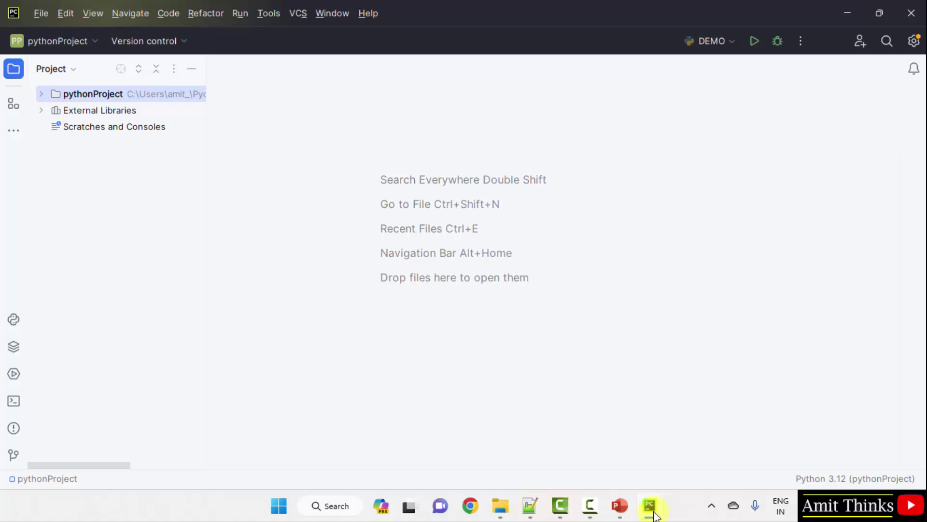
Step: Start a new project and rename its location folder to MatplotlibPlotLineDataFrame, keeping Virtualenv
left_click(40, 13)
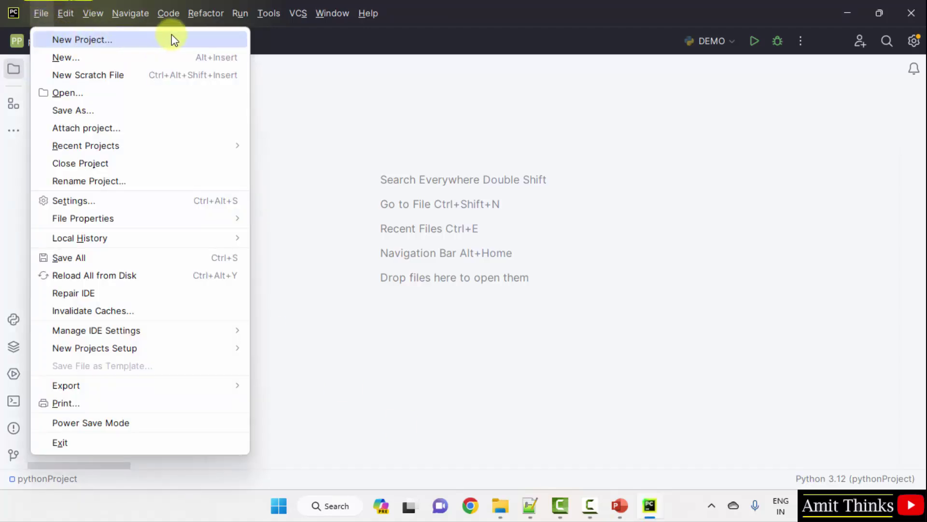
left_click(189, 38)
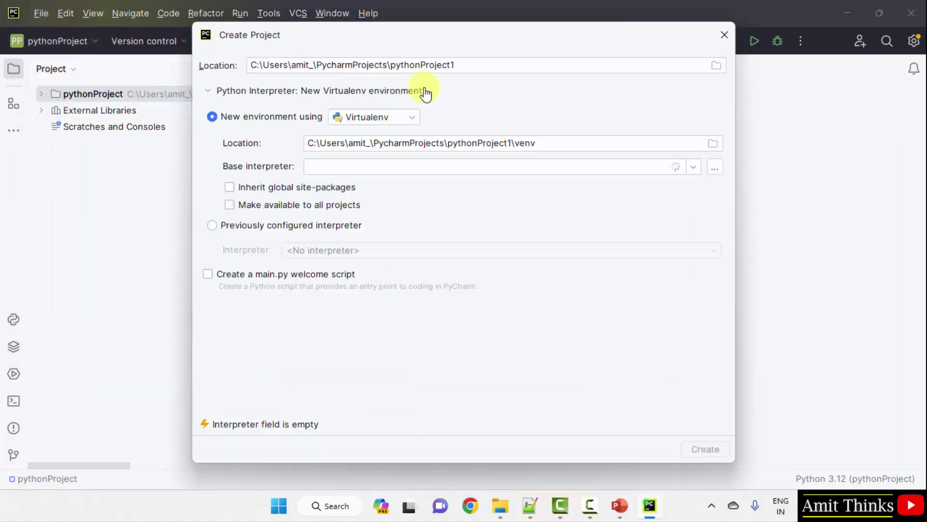
left_click_drag(389, 64, 493, 62)
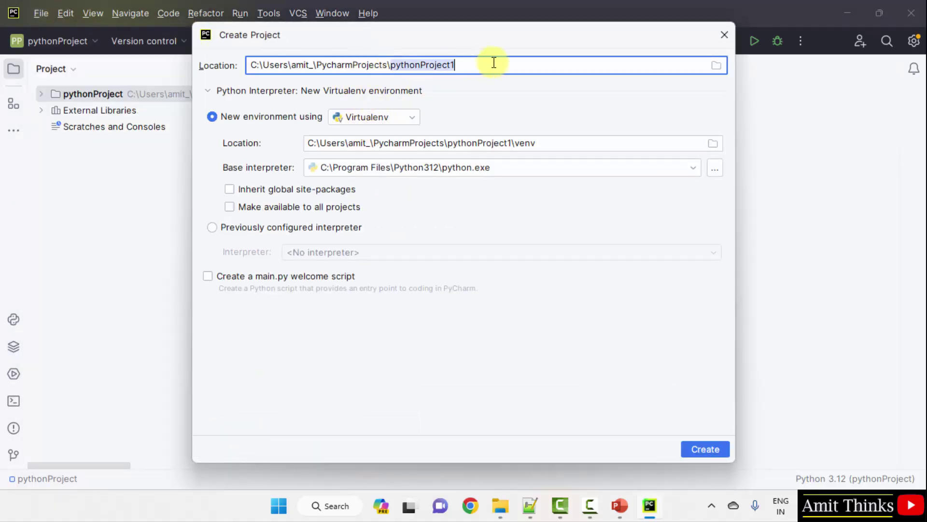
type("P")
key("BackSpace")
type("Mat")
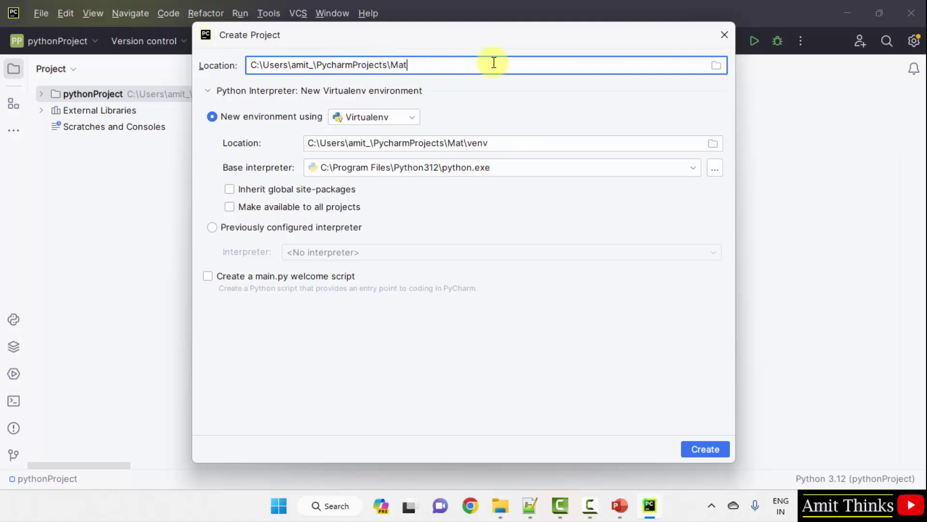
type("plotlib")
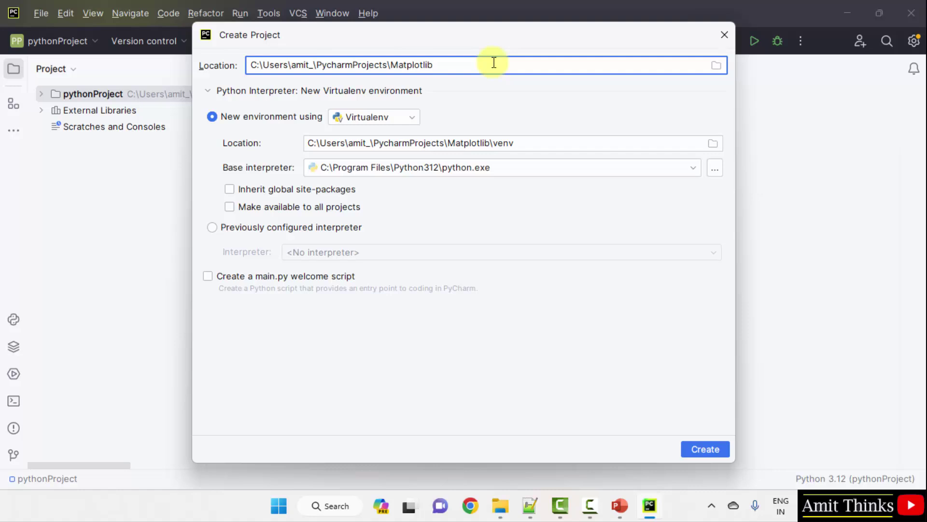
type("LineDataF")
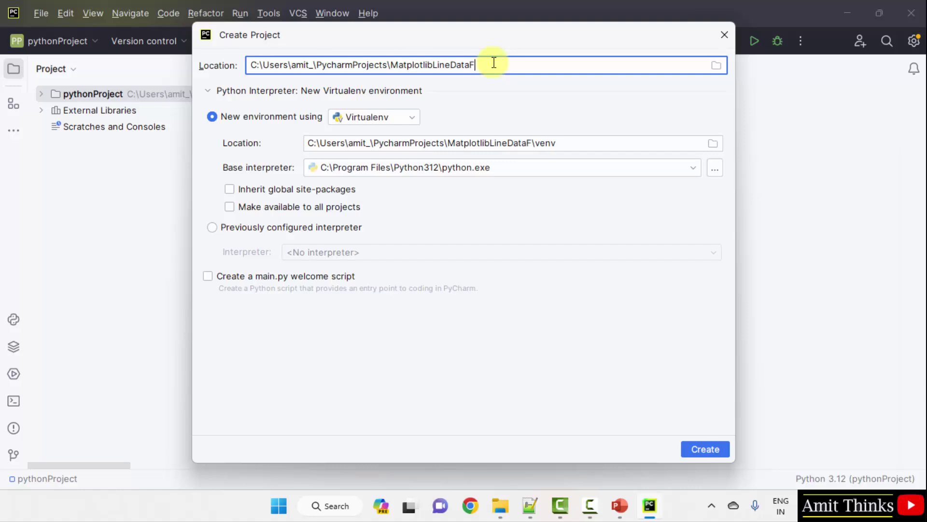
type("rame")
left_click(434, 66)
type("Plot")
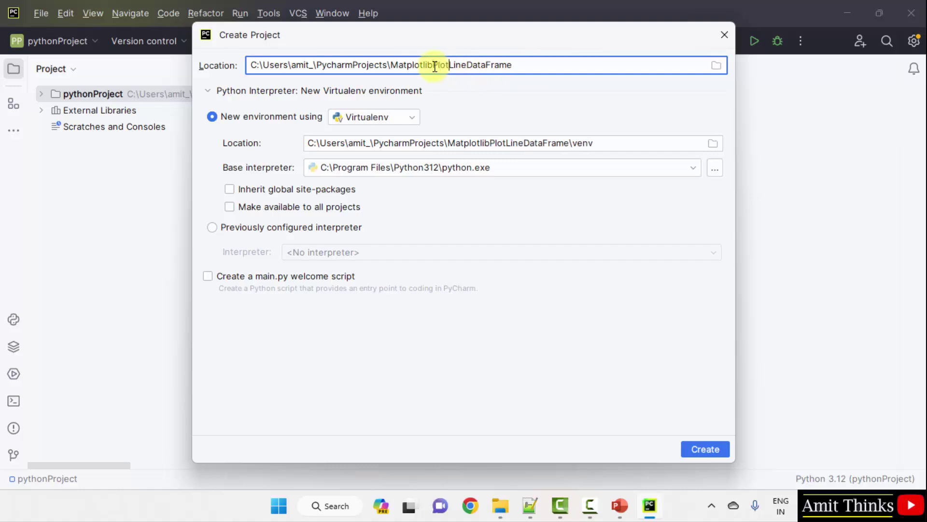
left_click_drag(389, 67, 554, 66)
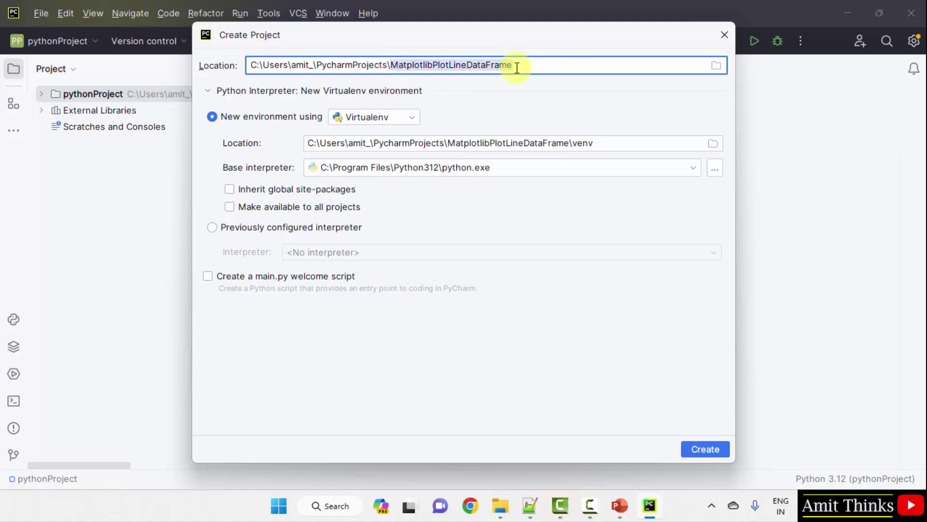
mouse_move(391, 66)
left_mouse_down()
mouse_move(428, 66)
mouse_move(392, 62)
left_mouse_up()
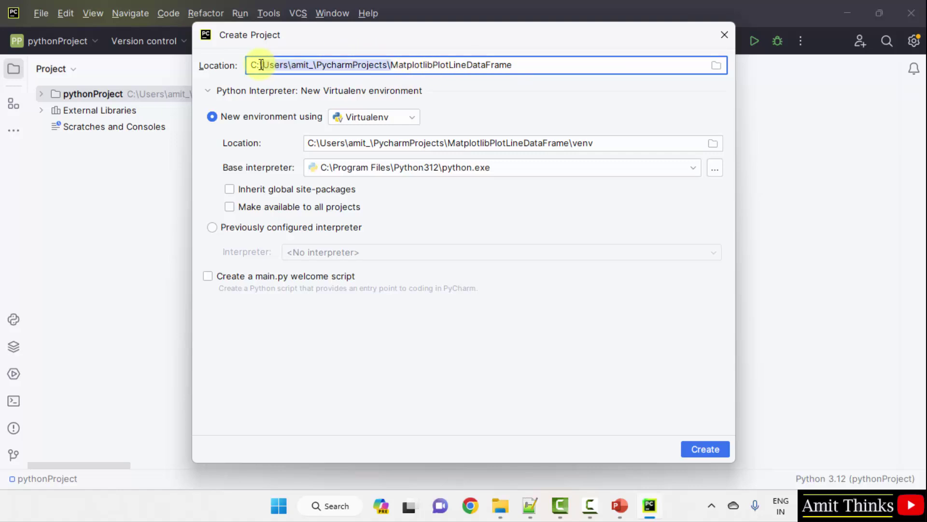
left_click(252, 64)
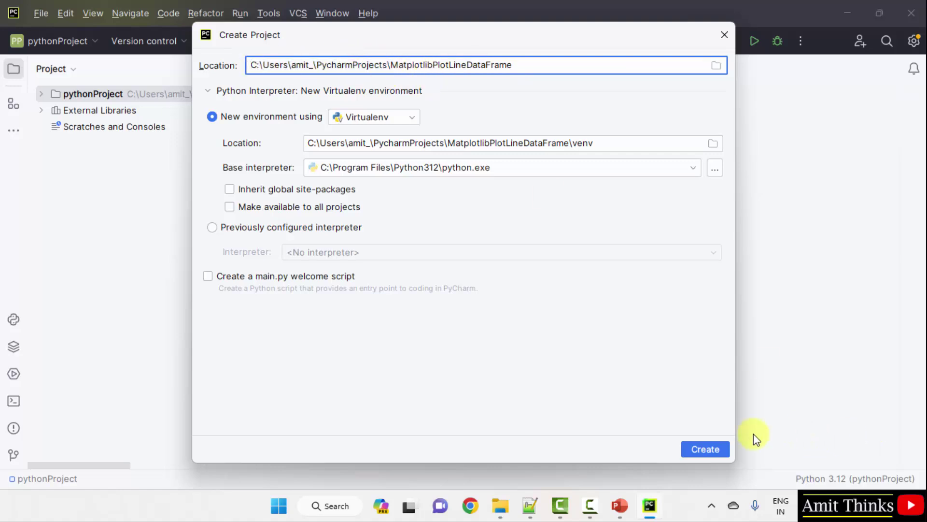
Step: Create the project and add a new Python file named Demo1.py
left_click(721, 447)
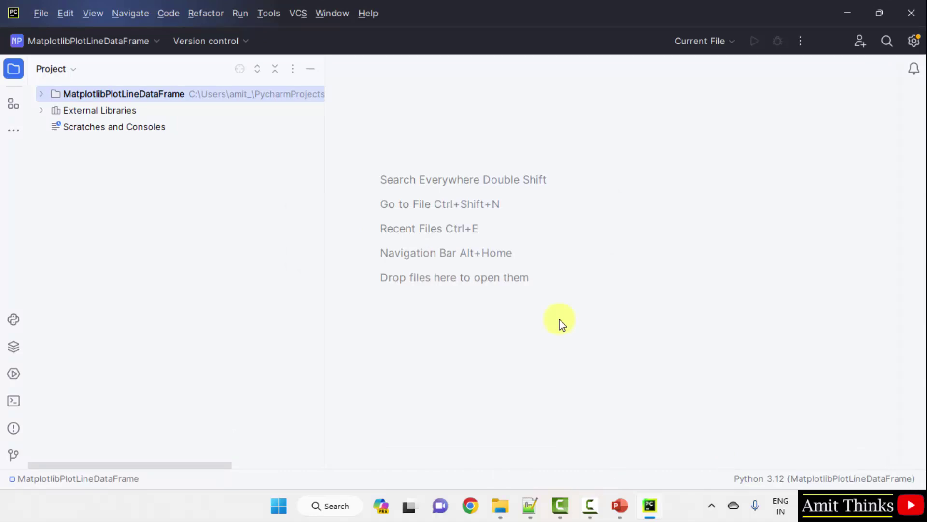
left_click_drag(324, 301, 257, 301)
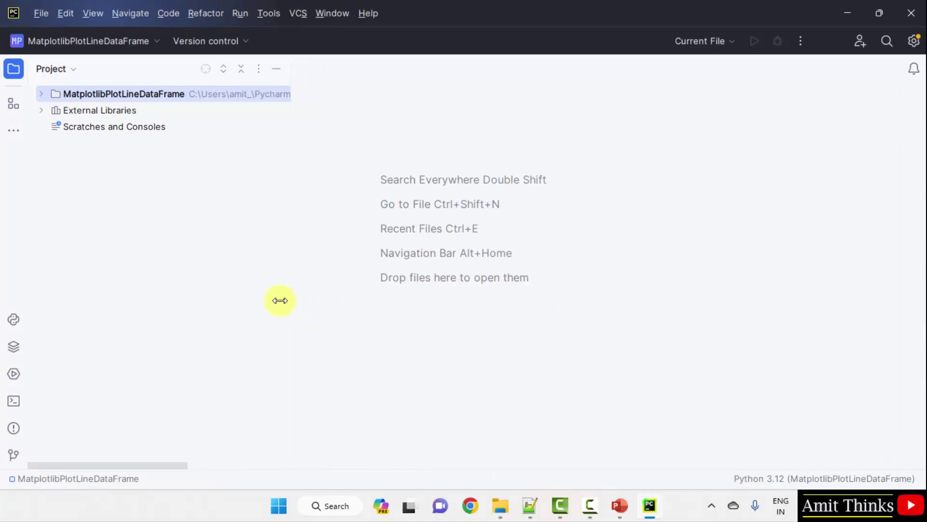
right_click(173, 98)
mouse_move(205, 107)
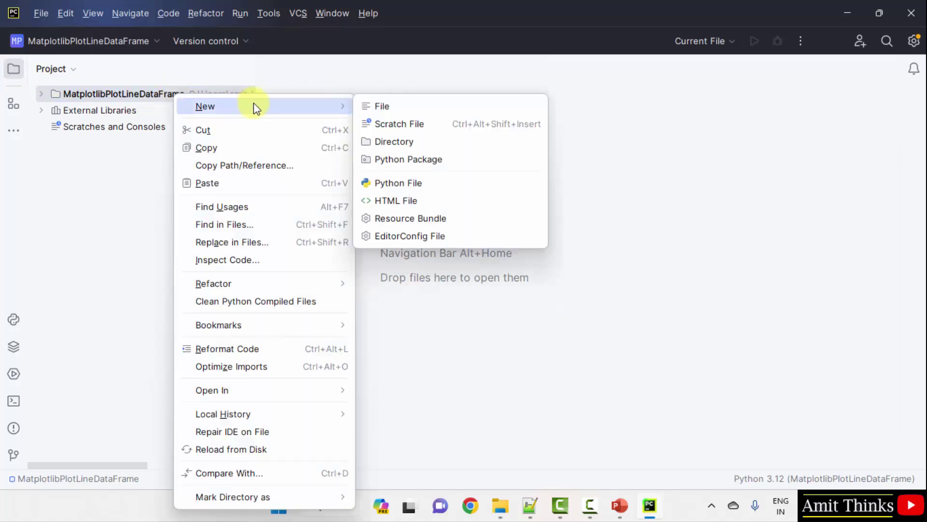
left_click(465, 186)
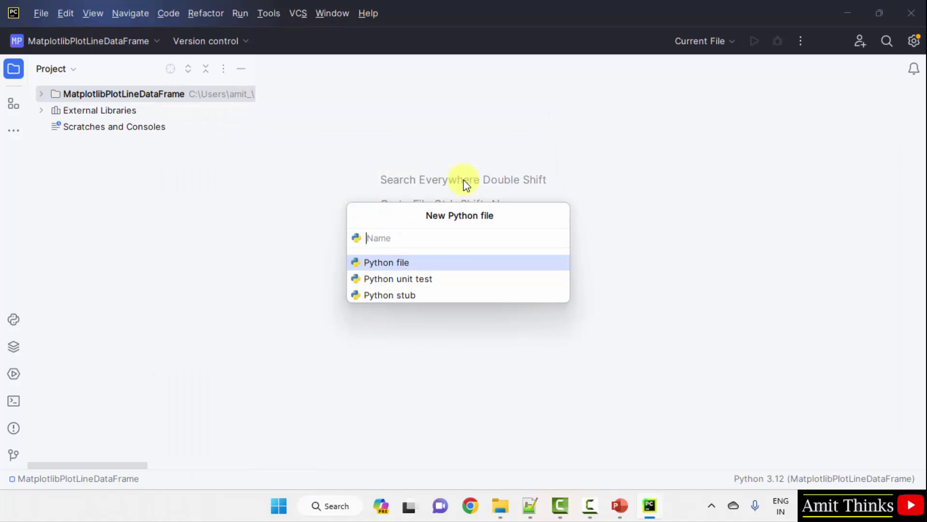
type("Demo1")
left_click(471, 264)
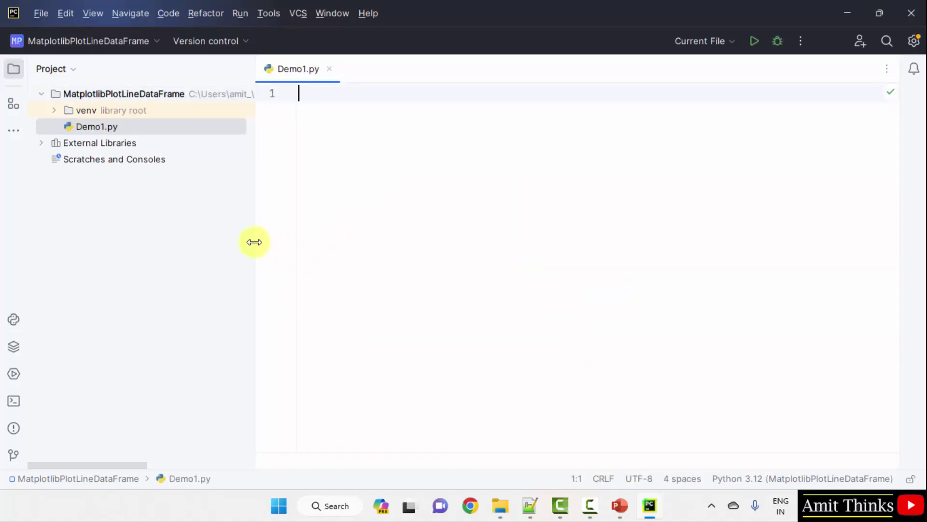
Step: Write header comments and import matplotlib.pyplot as plt and pandas as pd
left_click_drag(259, 243, 251, 241)
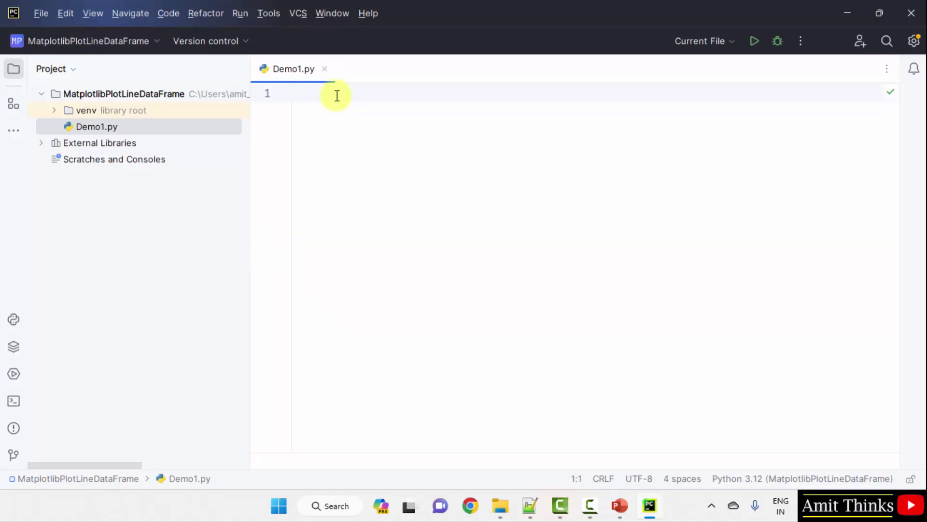
type("# Plot a line with DataFrame in Matplotlib")
key("Return")
type("# Code by Studyopedia")
key("Return")
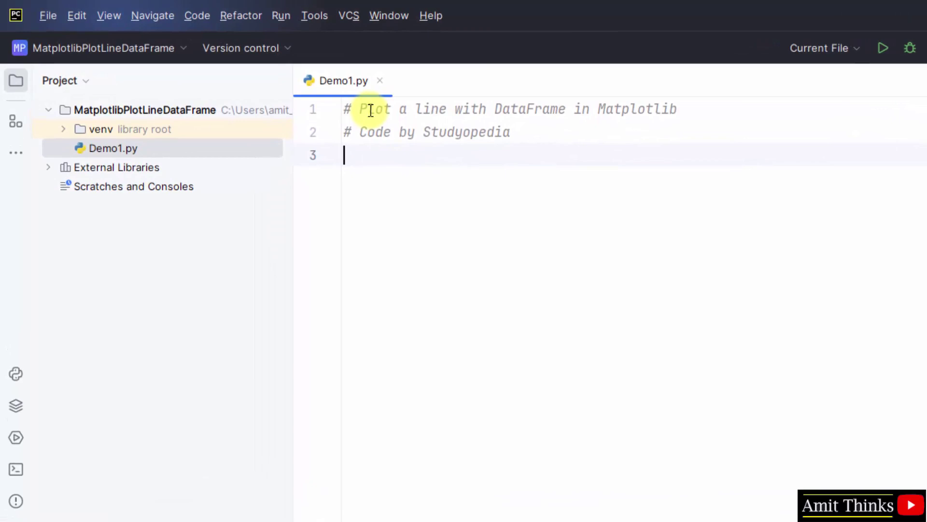
key("Return")
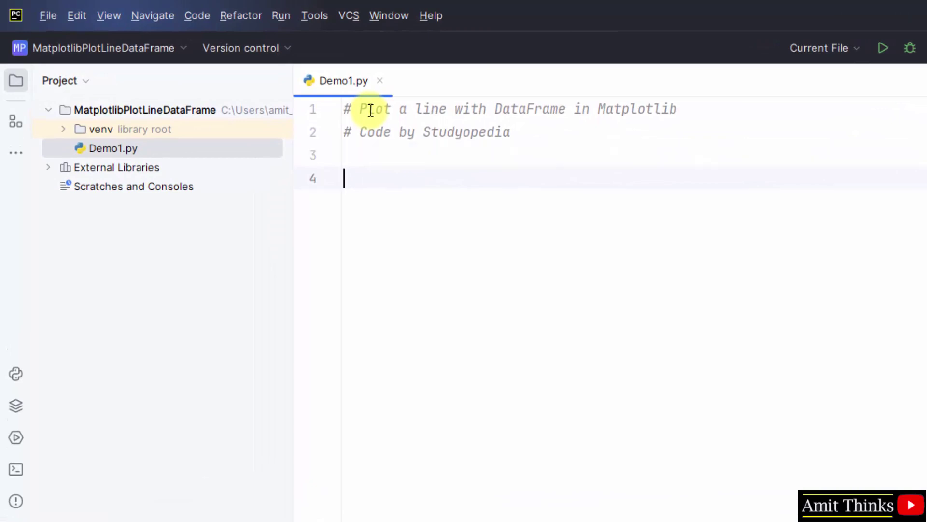
type("import ")
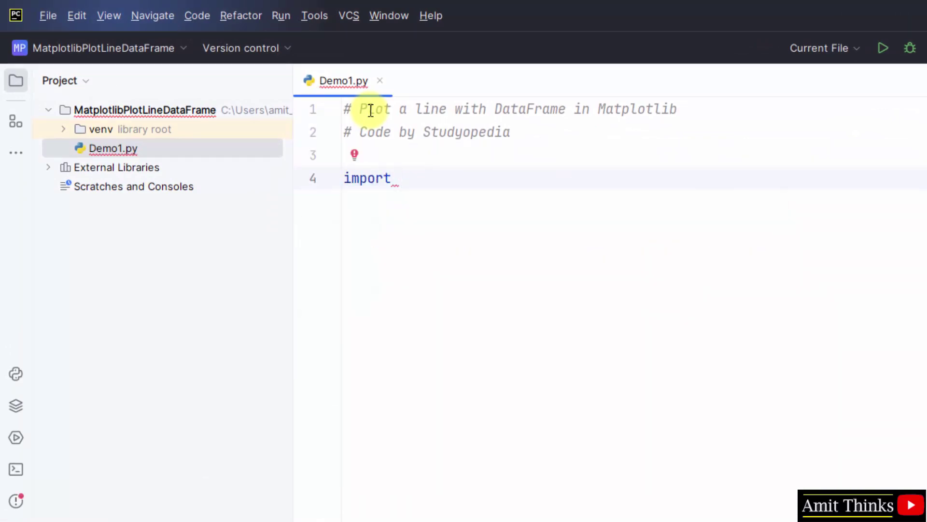
type("matp")
type("lotlib")
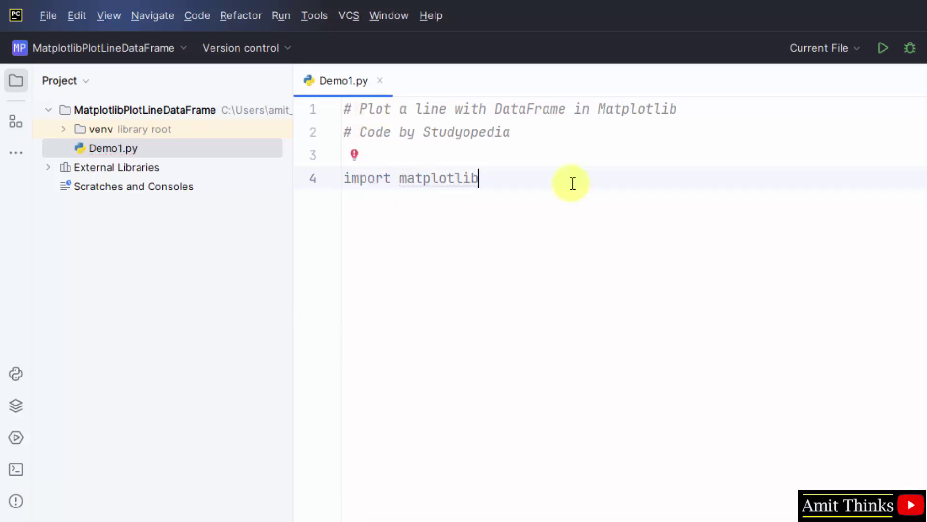
type(".py")
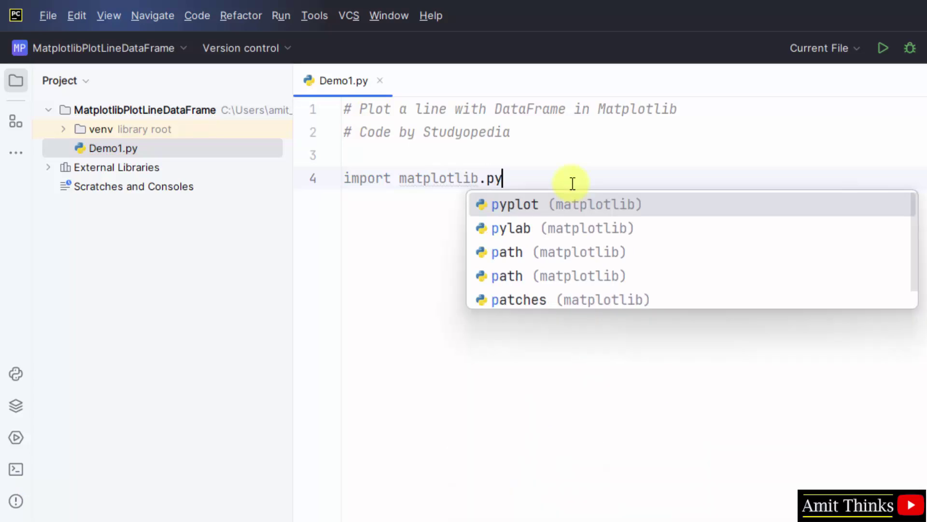
type("plot a")
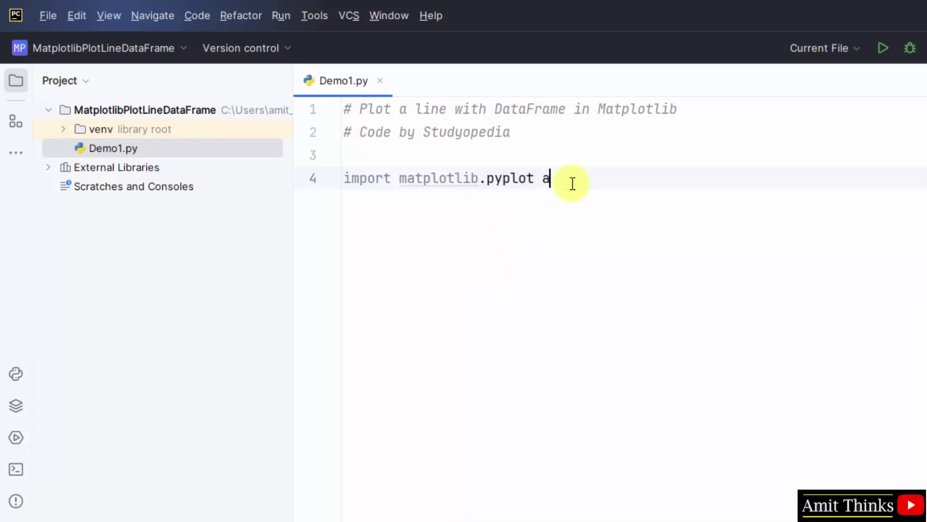
type("s pl")
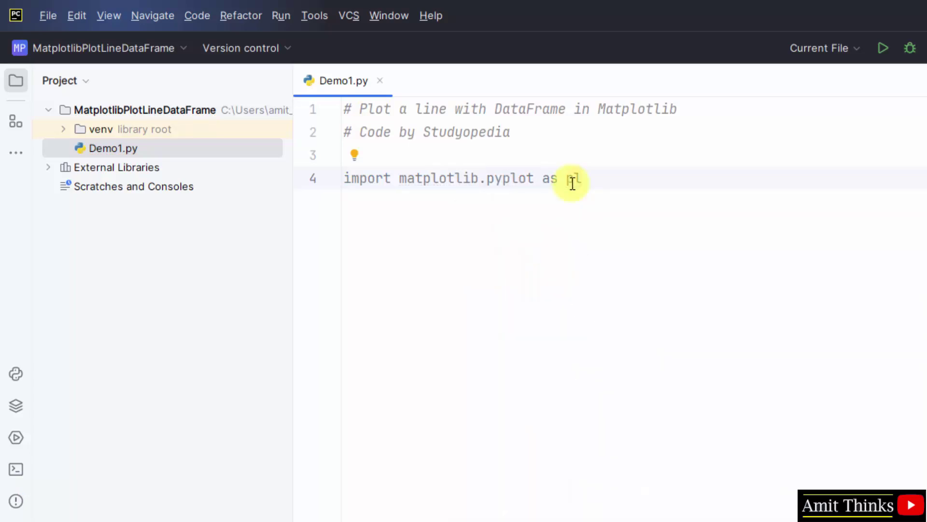
type("t")
key("Return")
type("impo")
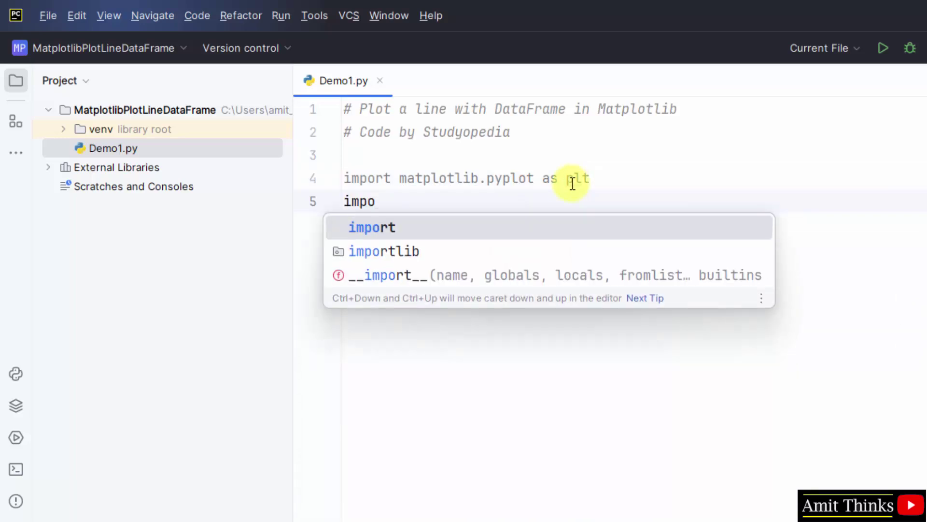
type("rt ")
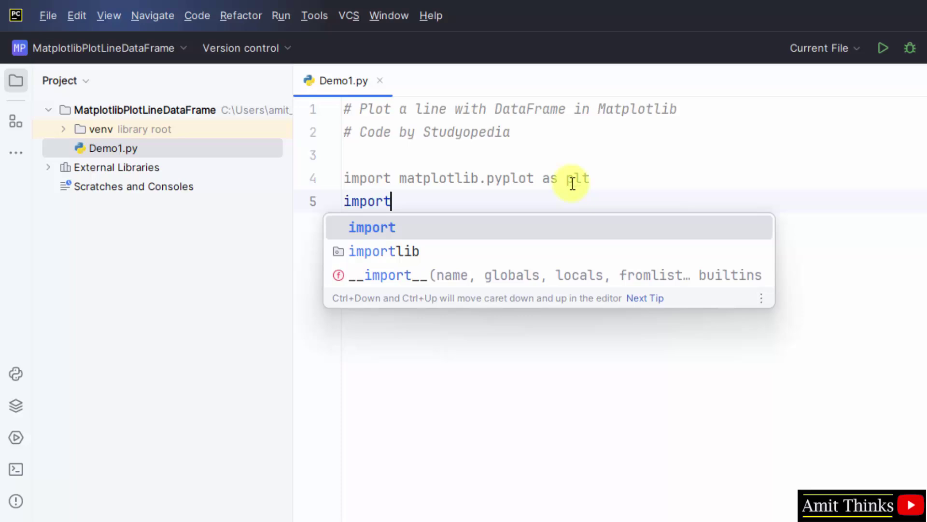
type("panda")
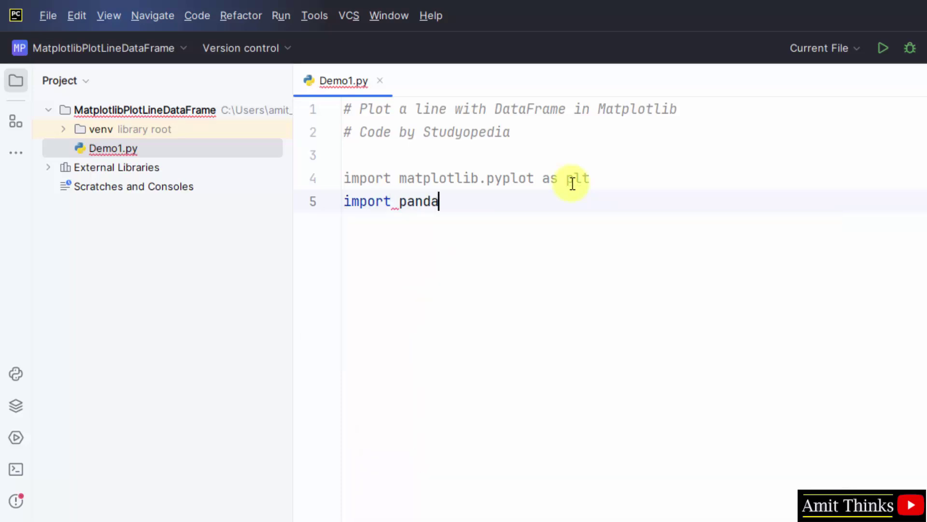
type("s a")
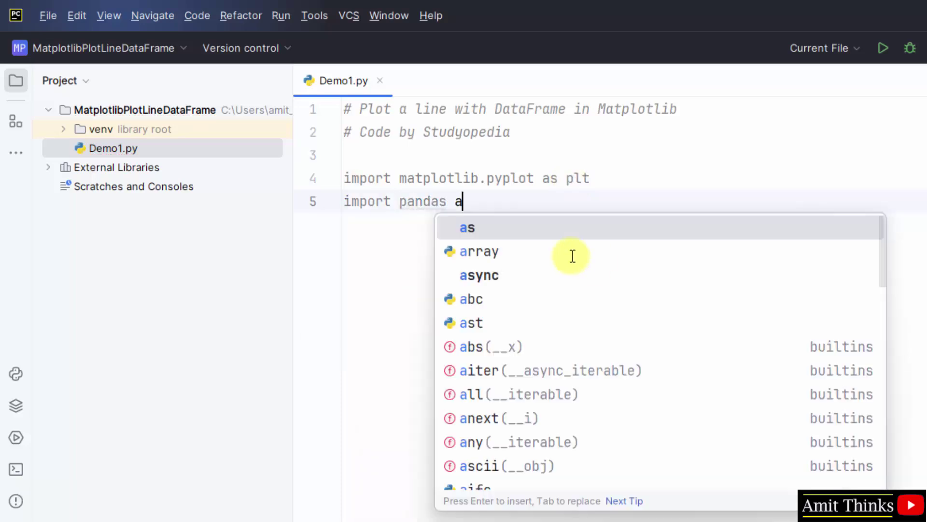
type("s pd")
key("Return")
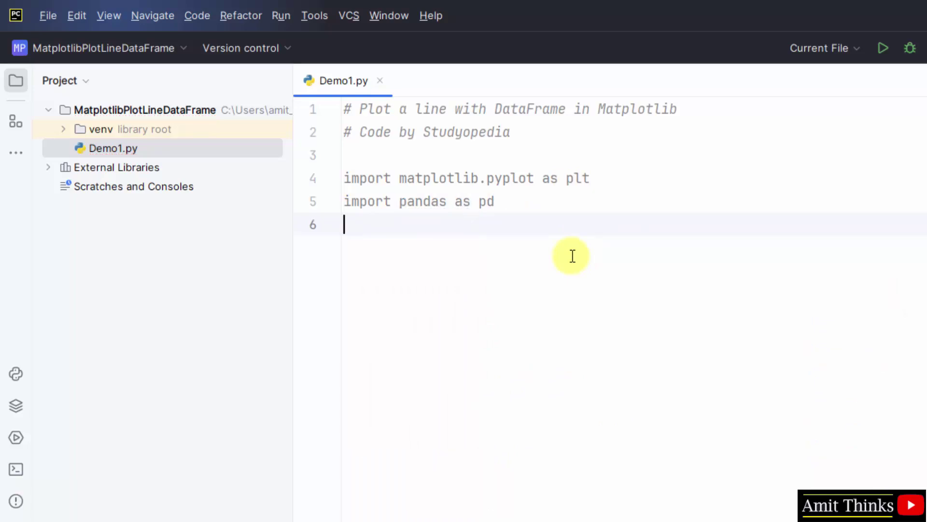
Step: Define the data dictionary with Cricket_Bat, MRP and Weight_Grams [1100, 1200, 1250, 1330, 1480, 1600] lists
key("Return")
type("# D")
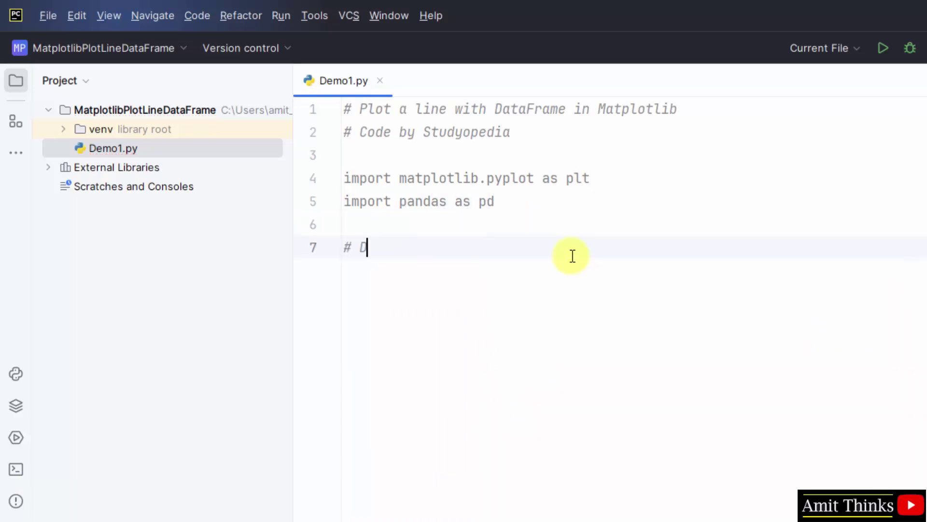
type("ata")
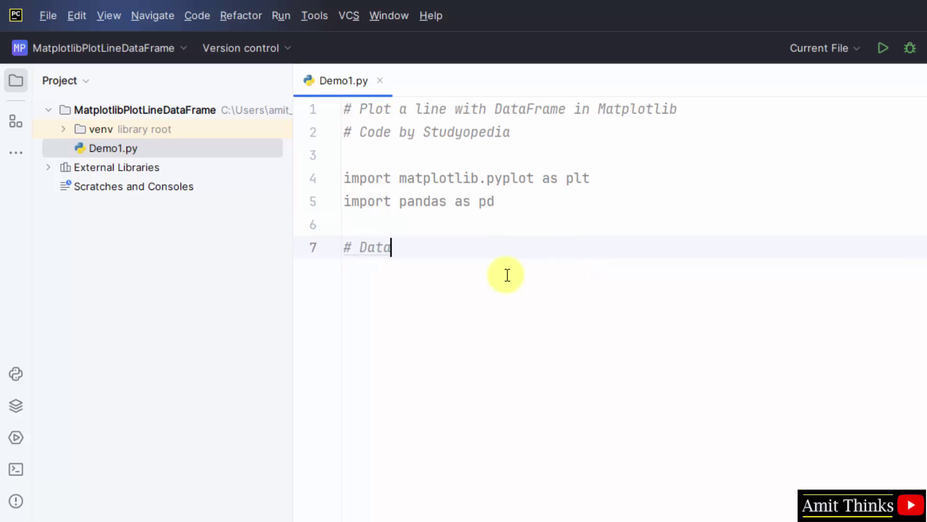
key("Return")
type("data = ")
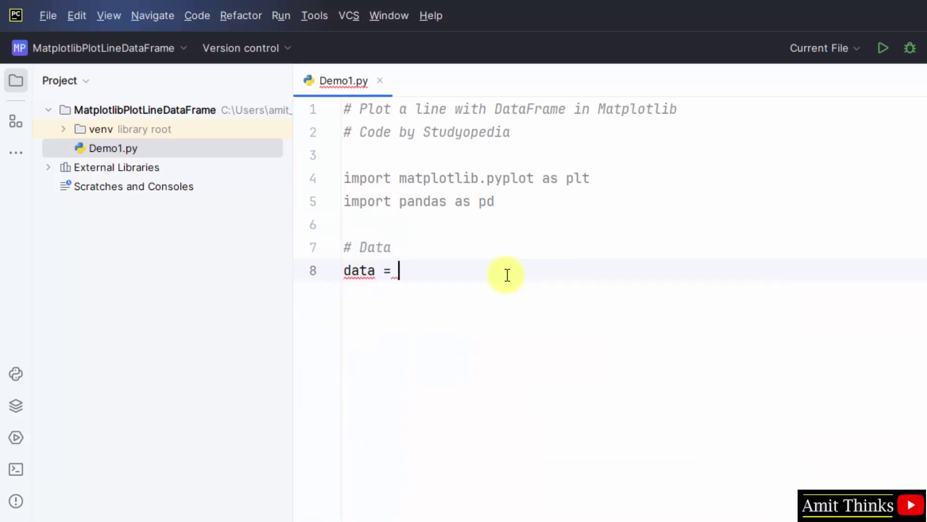
type("{")
key("Return")
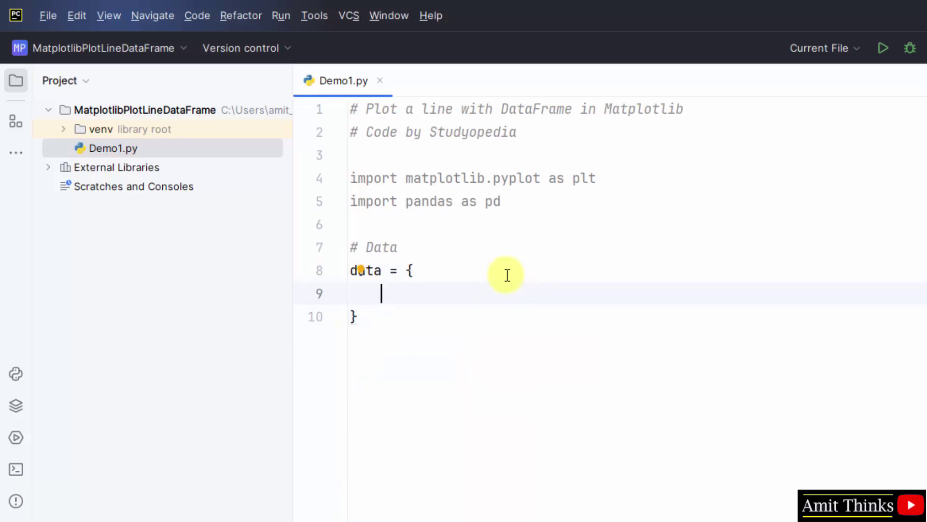
type("\"Cr")
type("icket_")
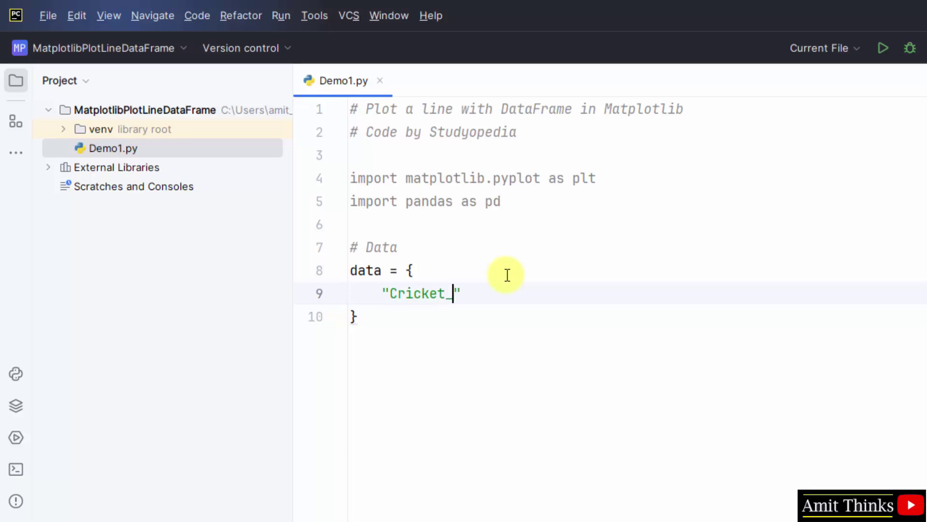
type("Bat\": ")
type("[\"")
type("SG")
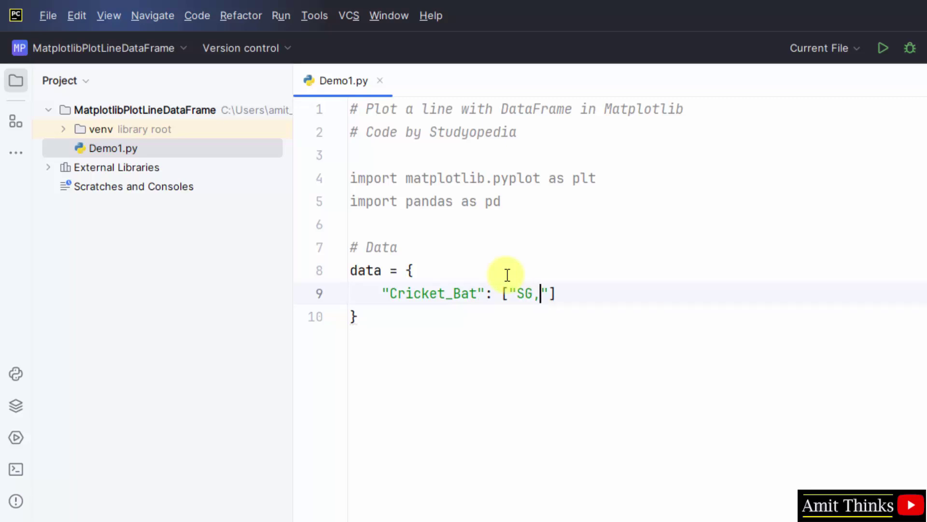
type("\", \"")
type("BDM")
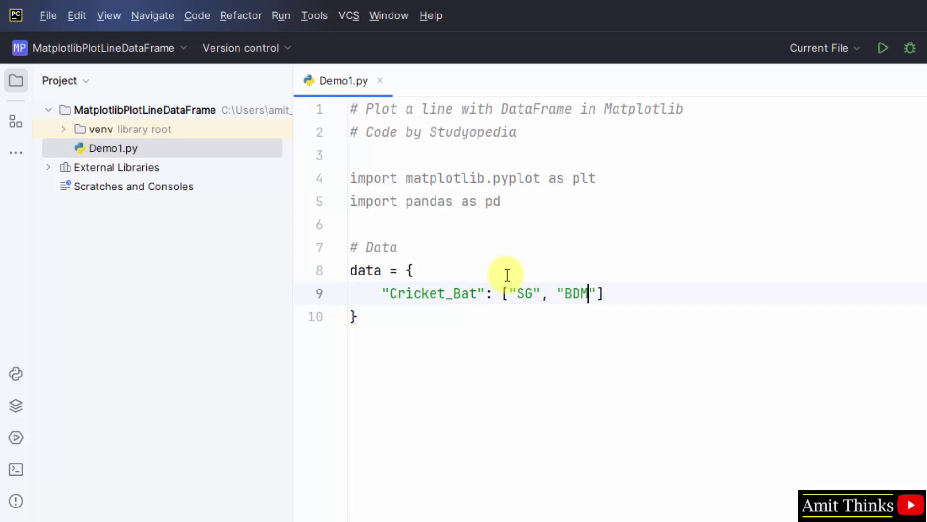
type("\", \"")
type("DD")
key("BackSpace")
key("BackSpace")
type("SS\"")
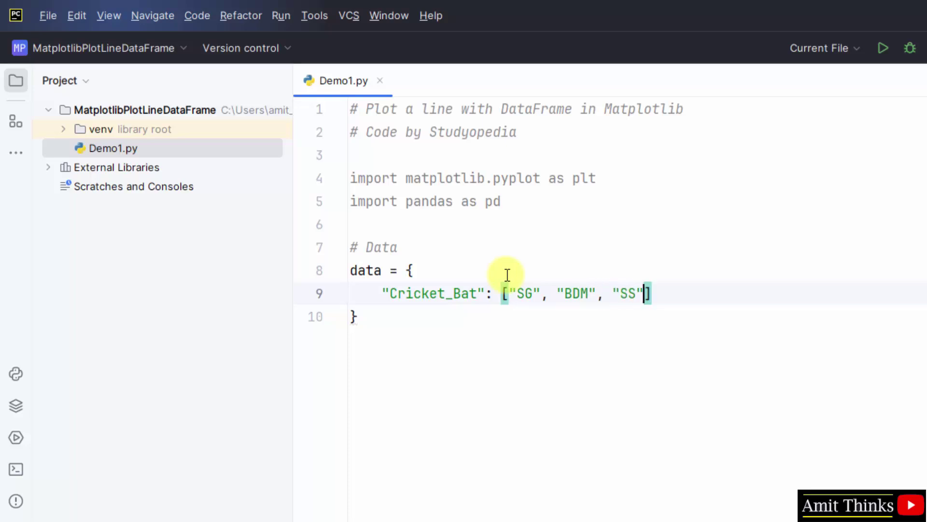
type(", \"")
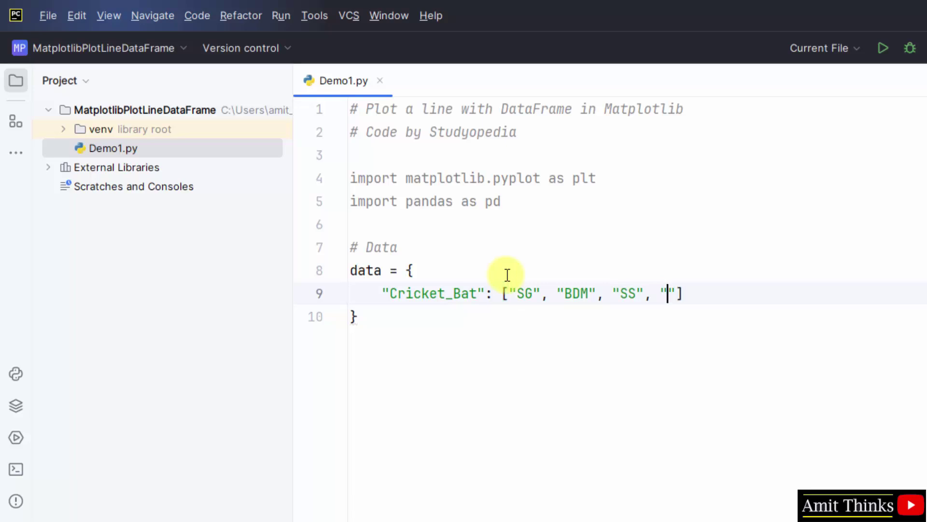
type("GM\", ")
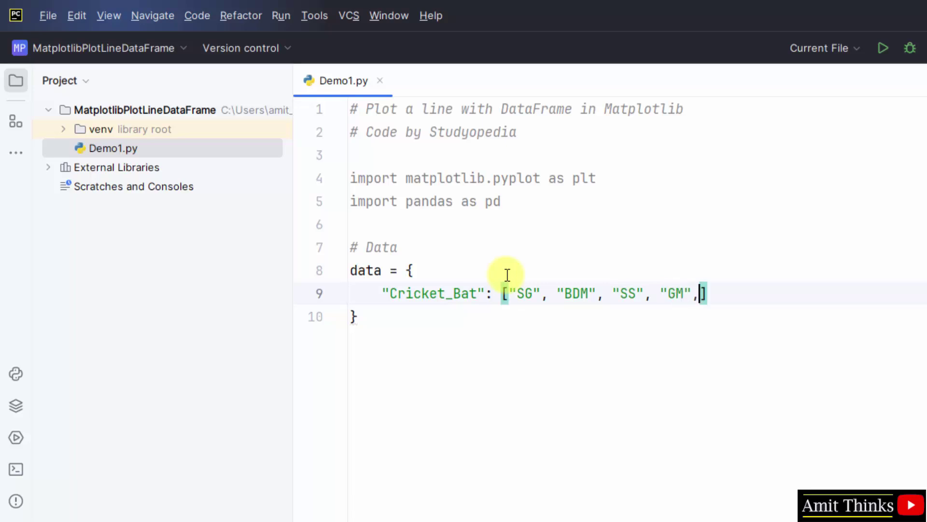
type("\"Kookabu")
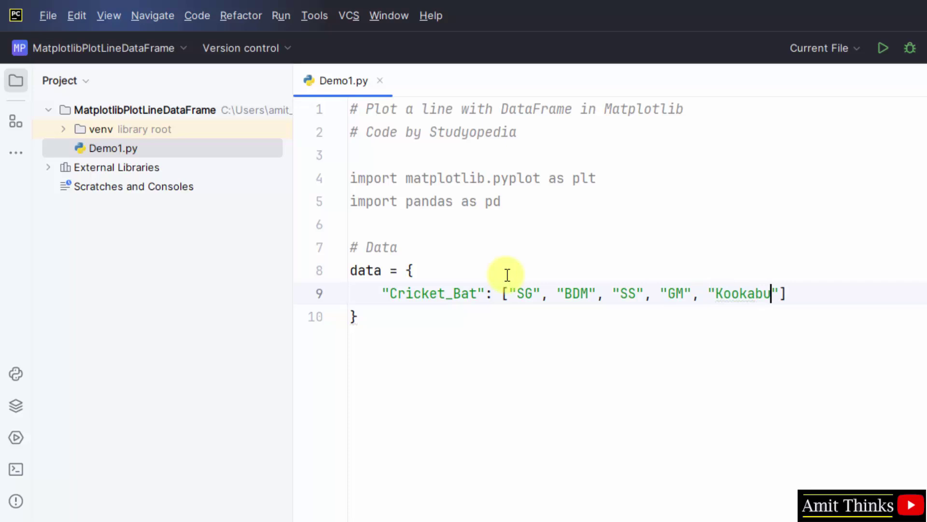
type("rra\", ")
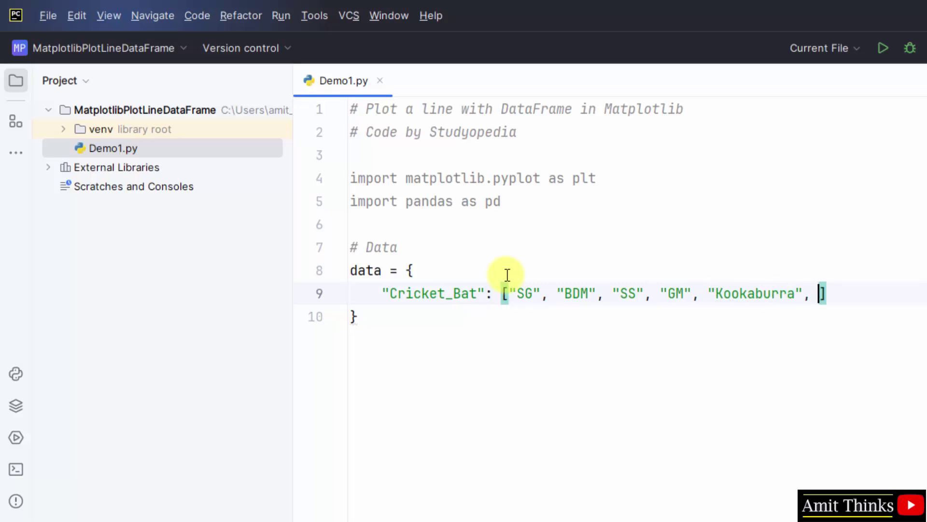
type("\"Spartan\"")
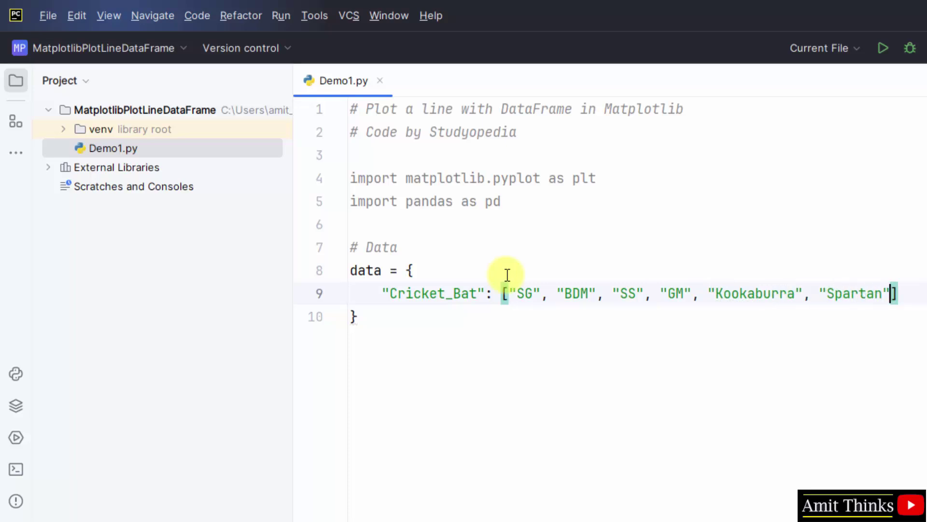
type("]")
type(",")
key("Return")
type("\"")
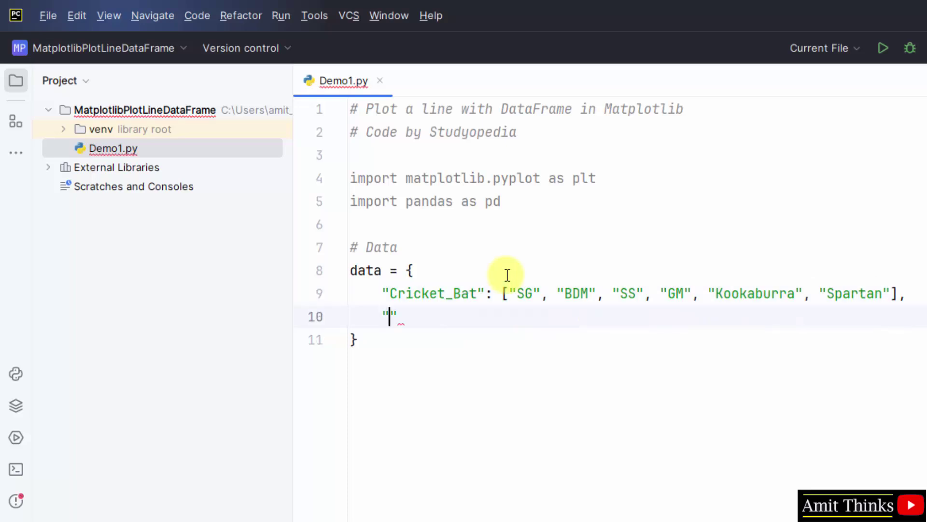
type("MRP\"")
type(": ")
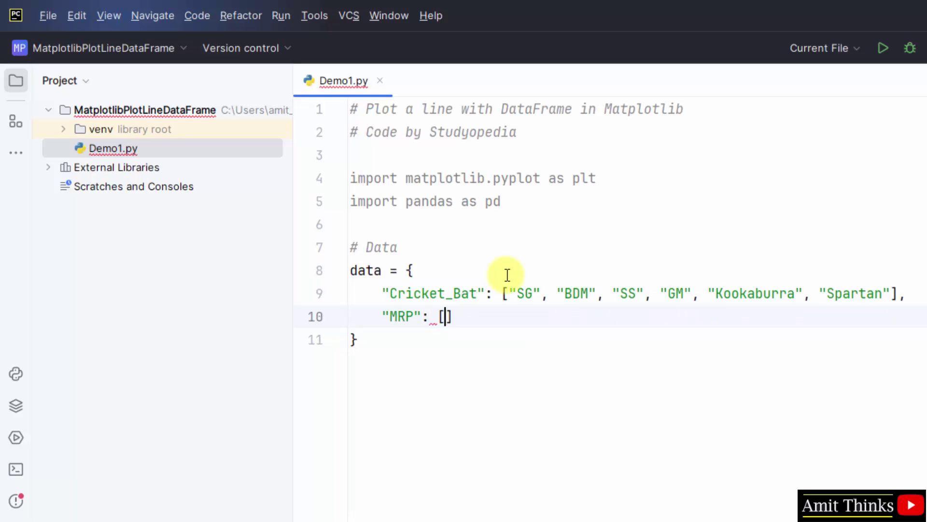
type("[")
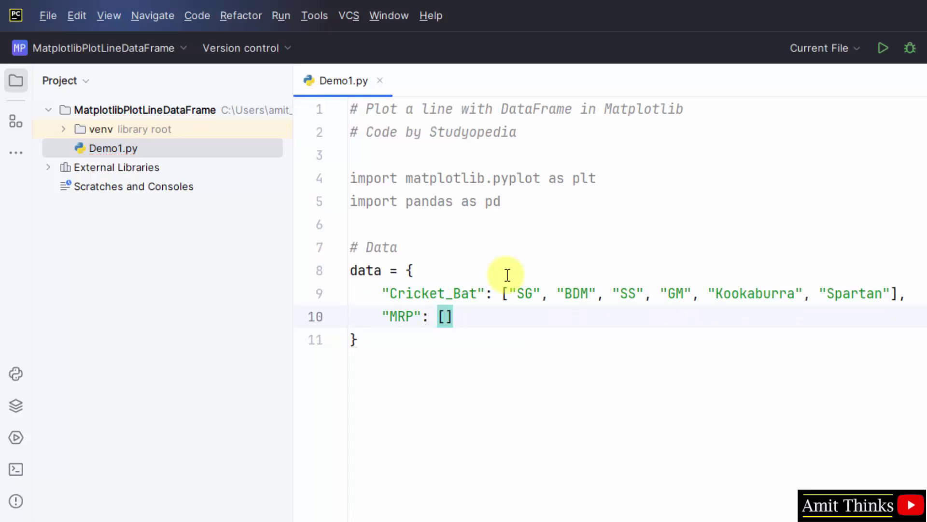
type("2000, 2200")
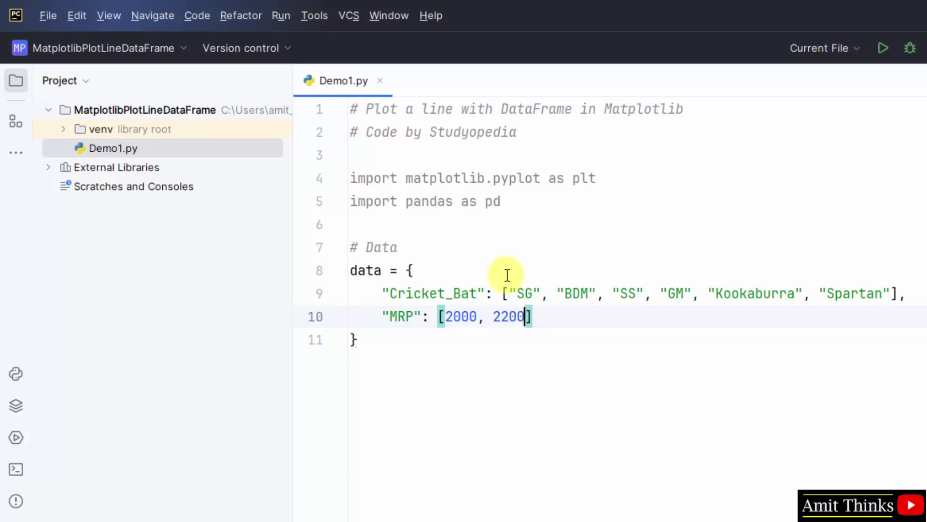
type(", 2400, 27")
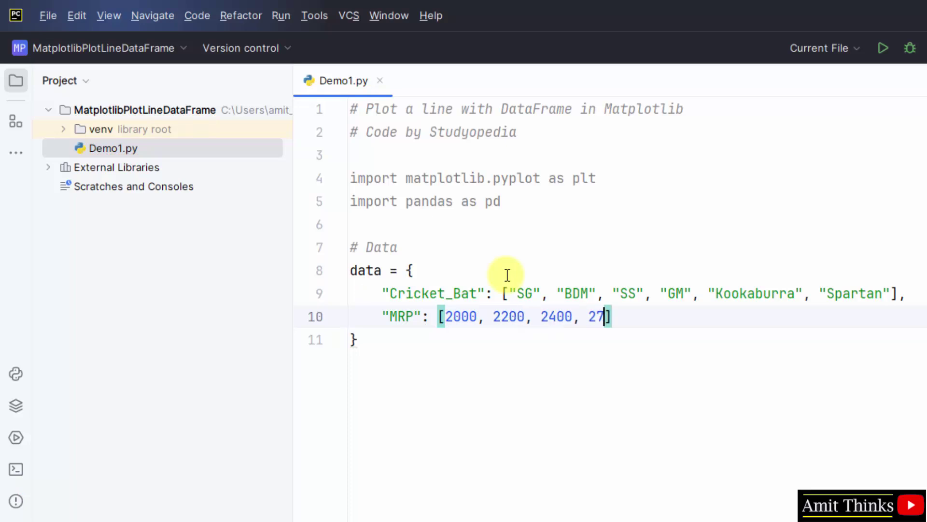
type("00, 2800")
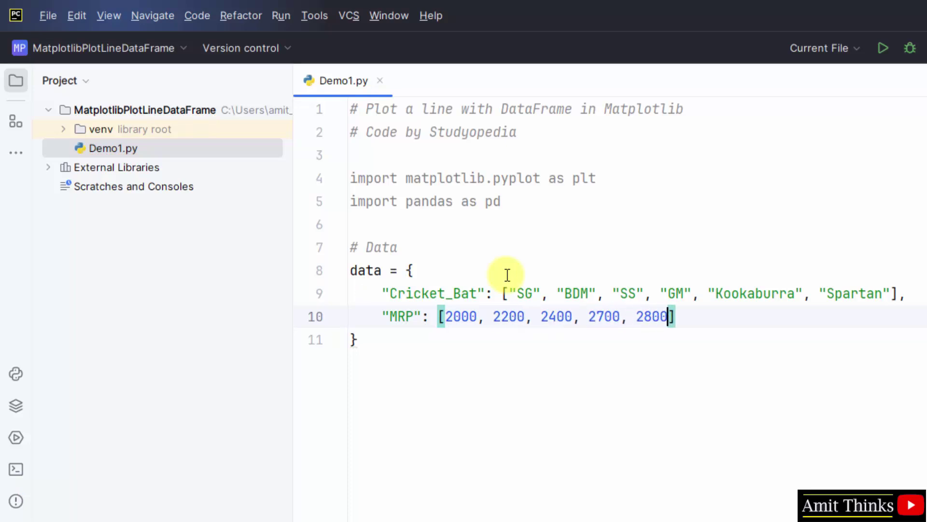
type(", 3000],")
key("Return")
type("\"")
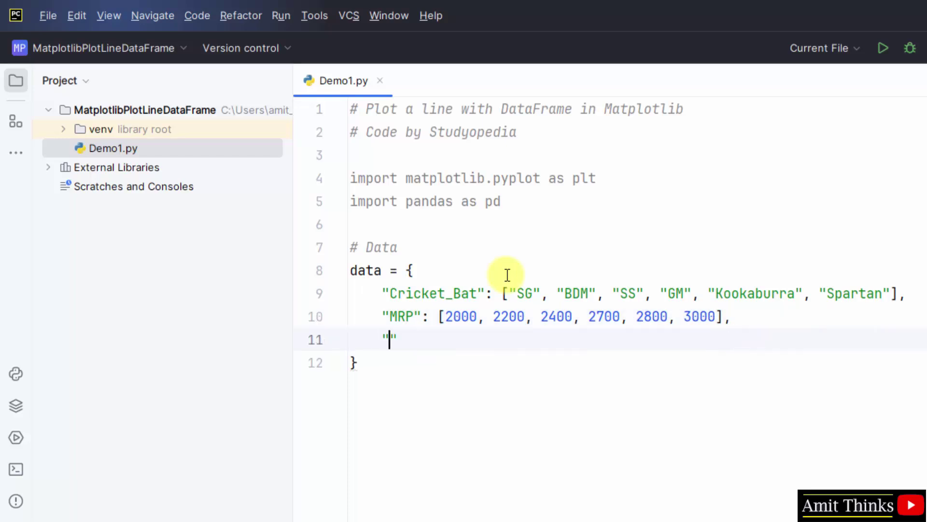
type("Weight")
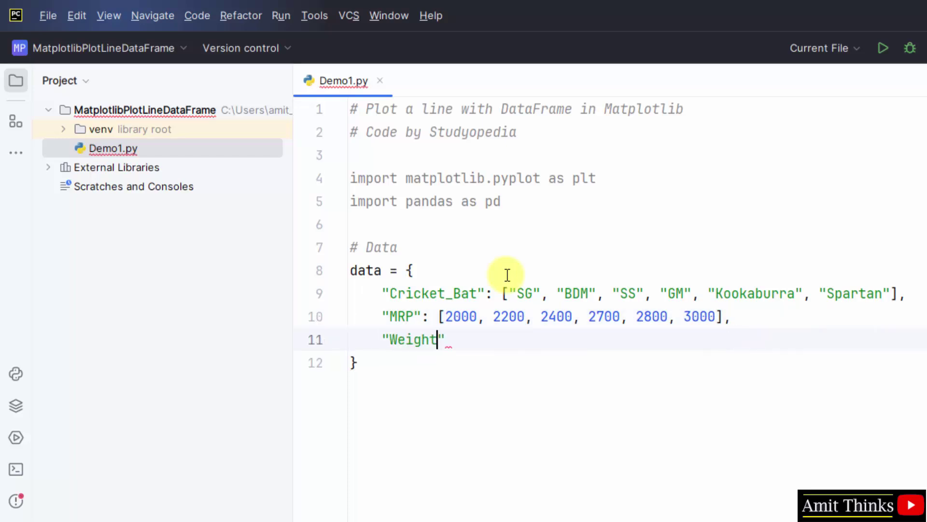
type("_Grams\"")
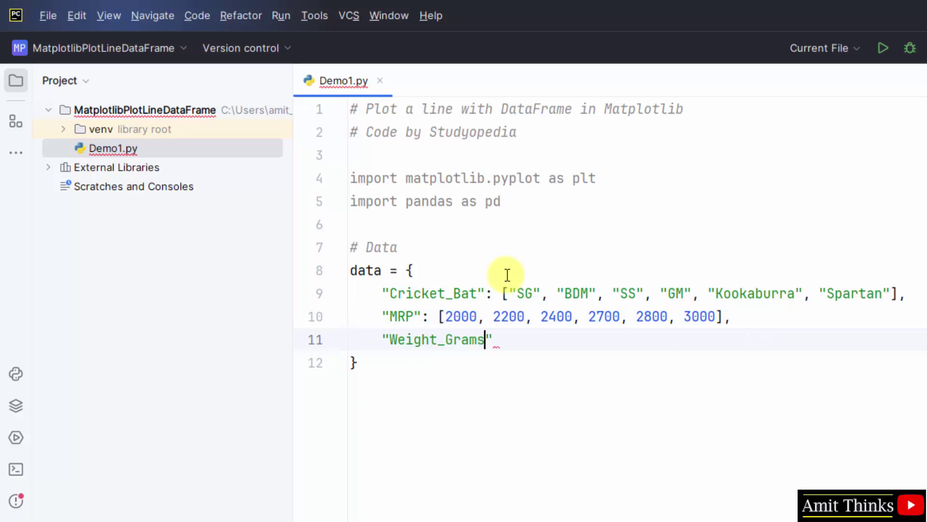
type(": ")
type("[1100, 1200")
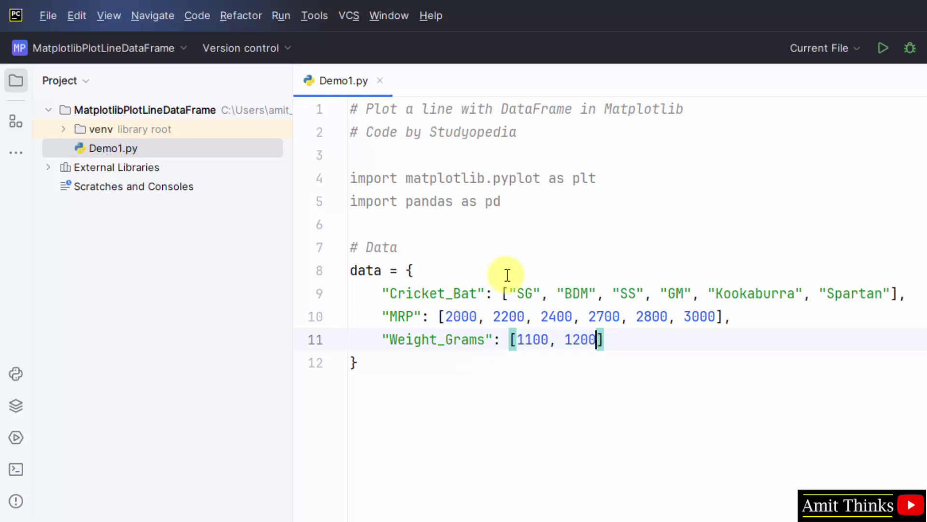
type(", 1250")
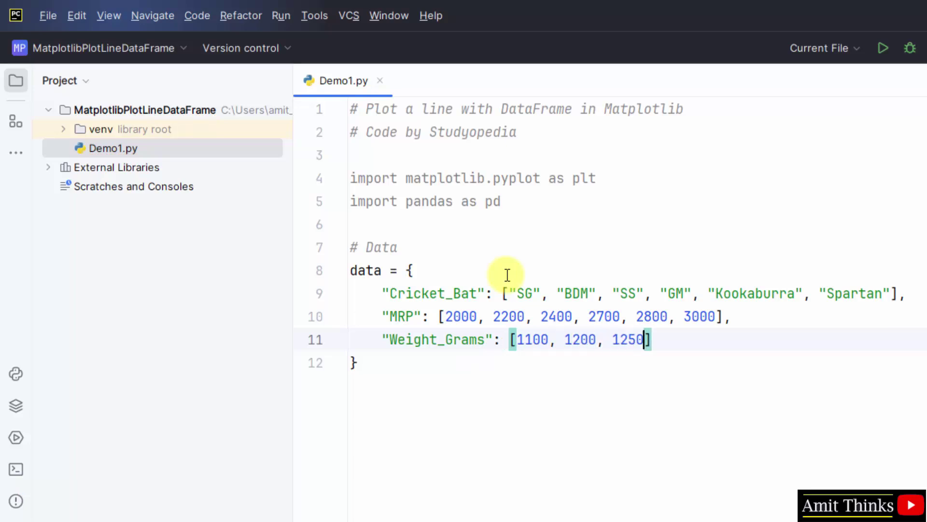
type(", 1330")
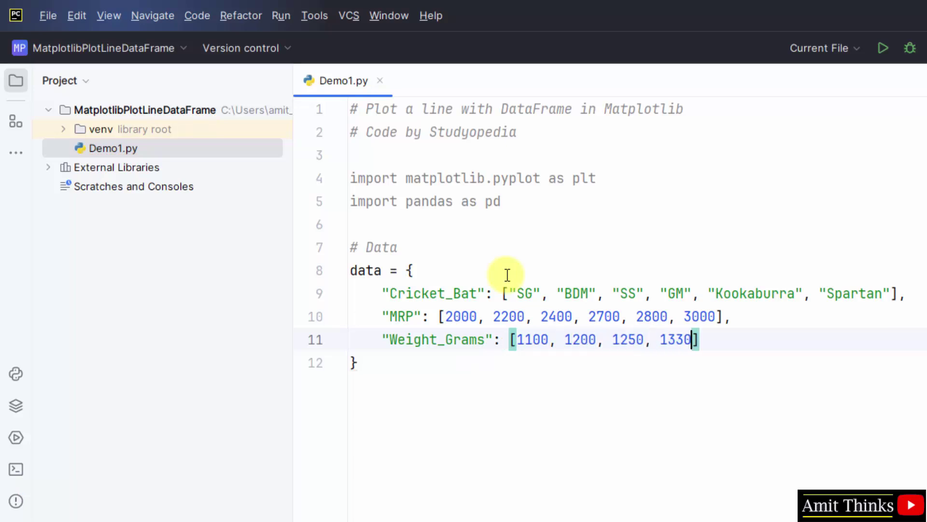
type(", 148")
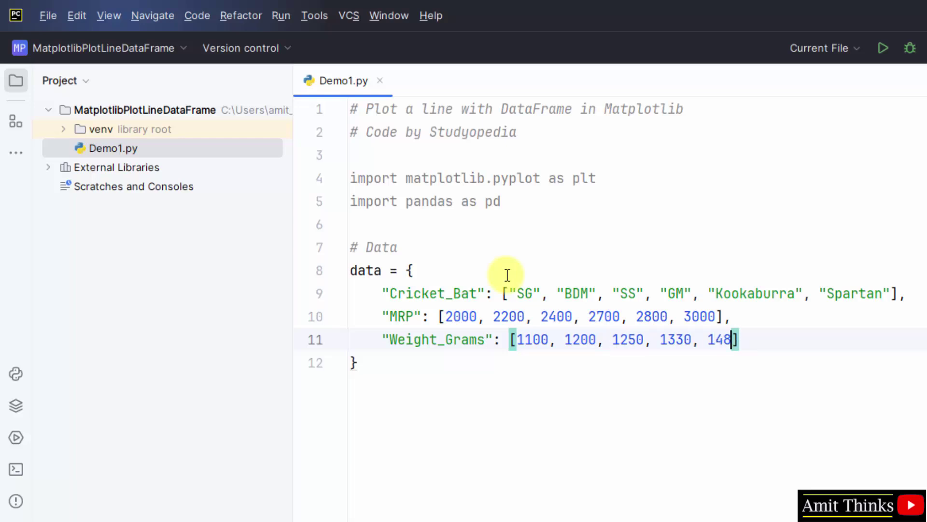
type("0, 1600")
key("Down")
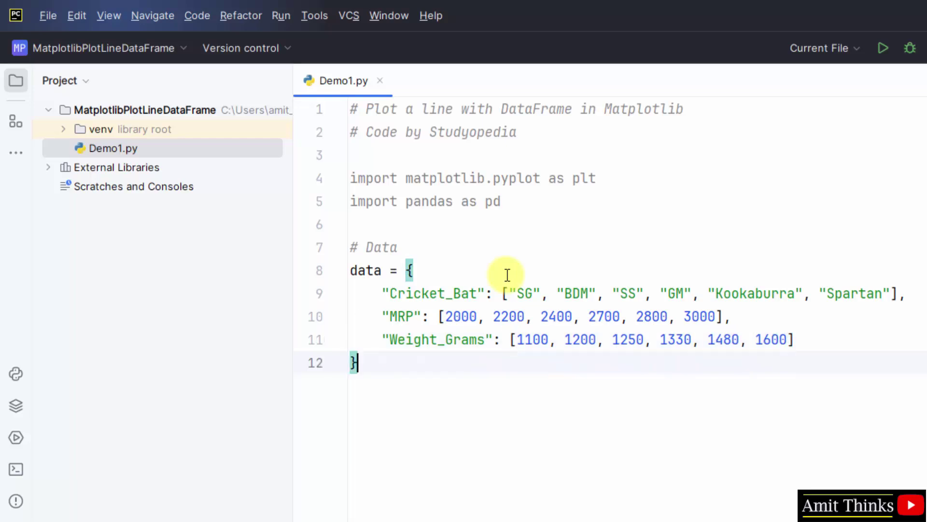
Step: Add a '# DataFrame' comment and the line dataFrame = pd.DataFrame(data)
key("Return")
key("Return")
type("# Data")
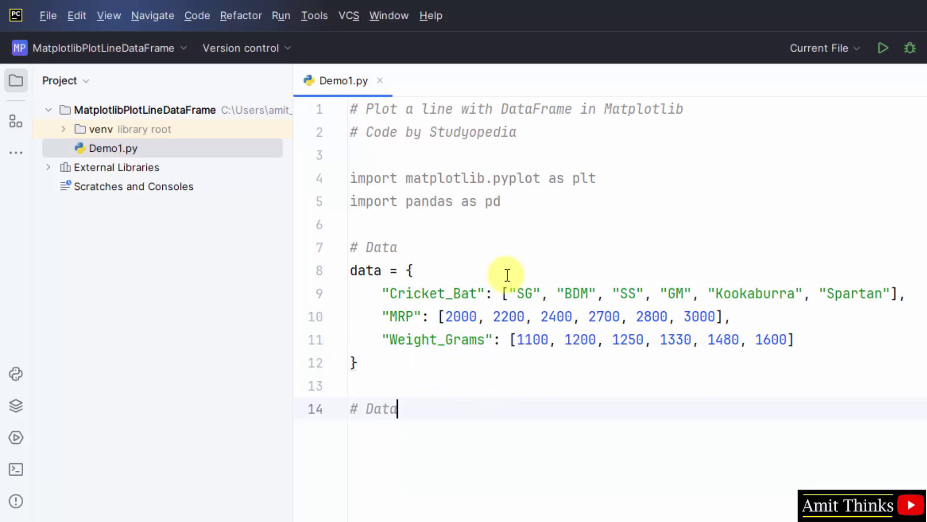
type("Frame")
key("Return")
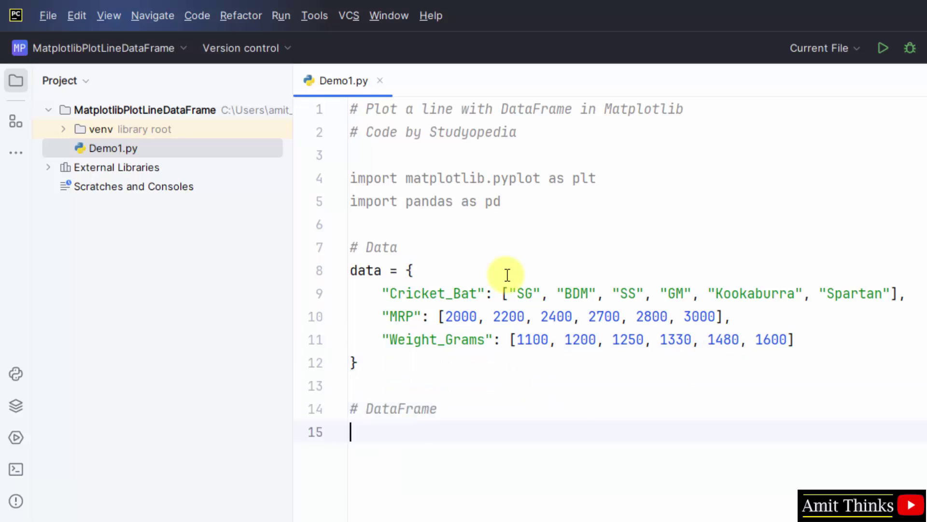
type("data")
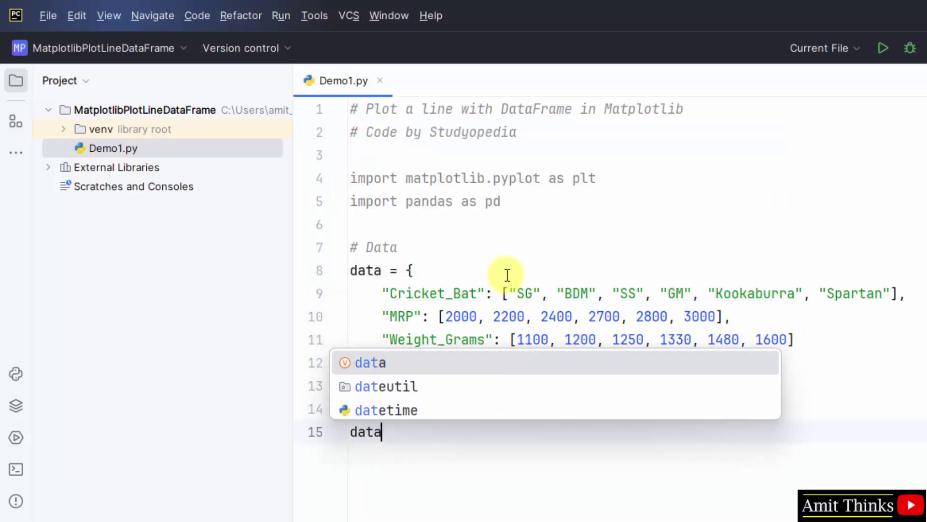
type("Frame = ")
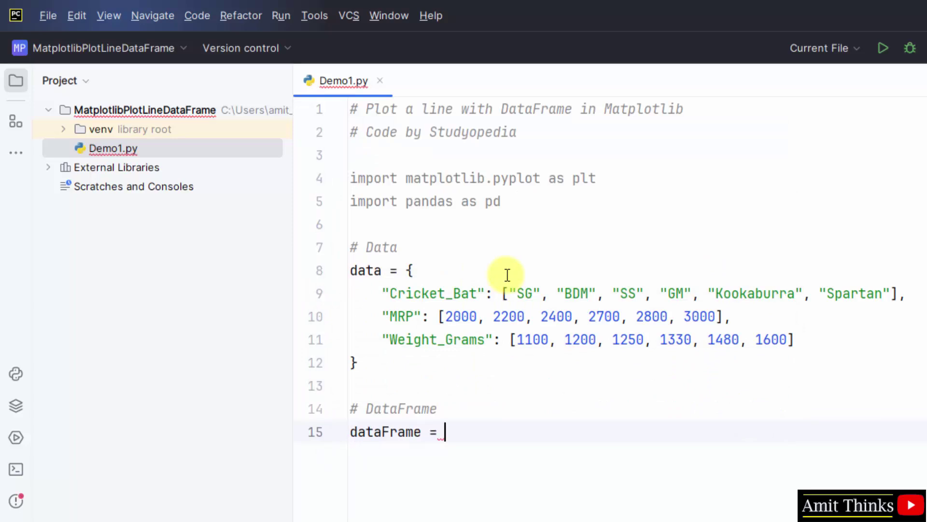
type("pd.D")
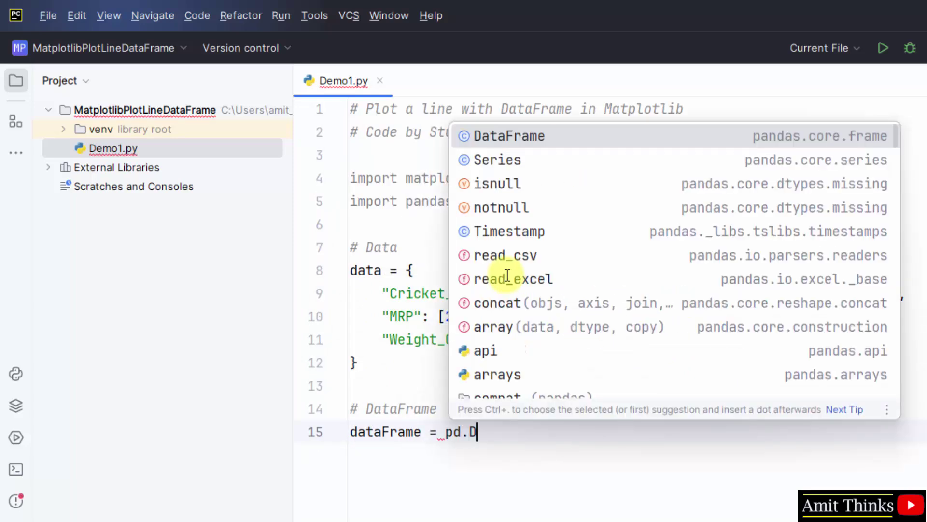
type("ataFrame(")
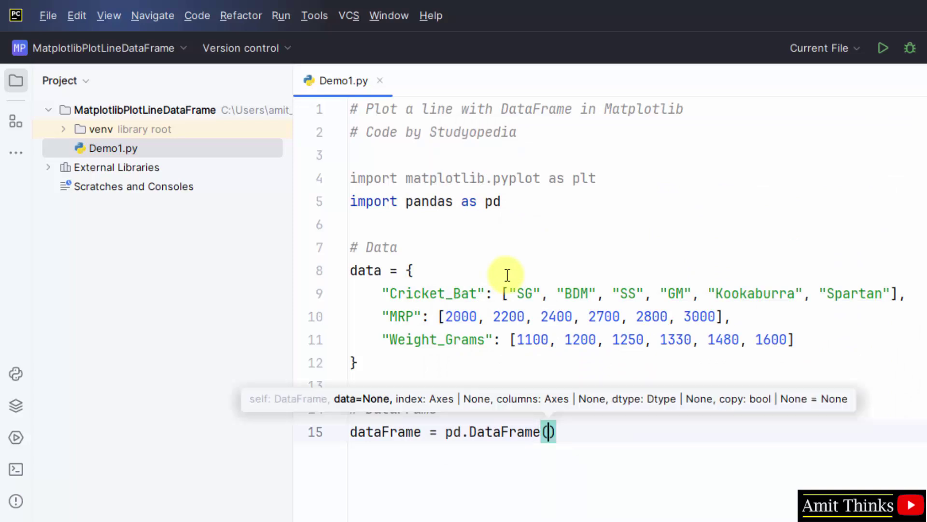
type("data")
key("Escape")
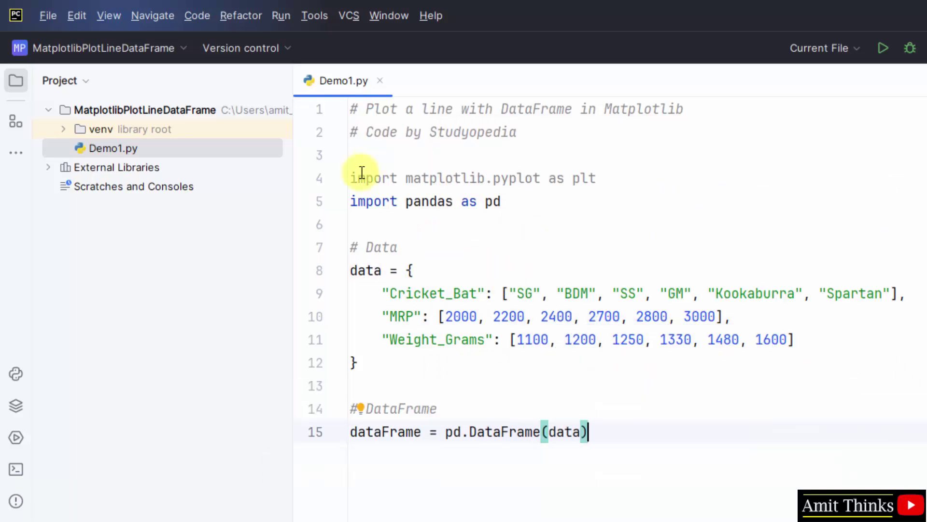
left_click(350, 270)
left_click(580, 432)
left_click(628, 431)
Step: Add two comments on plotting DataFrame columns as x and y, and start a plt. call
key("Return")
key("Return")
key("Return")
key("Return")
key("Return")
key("Return")
key("Return")
key("Up")
key("Up")
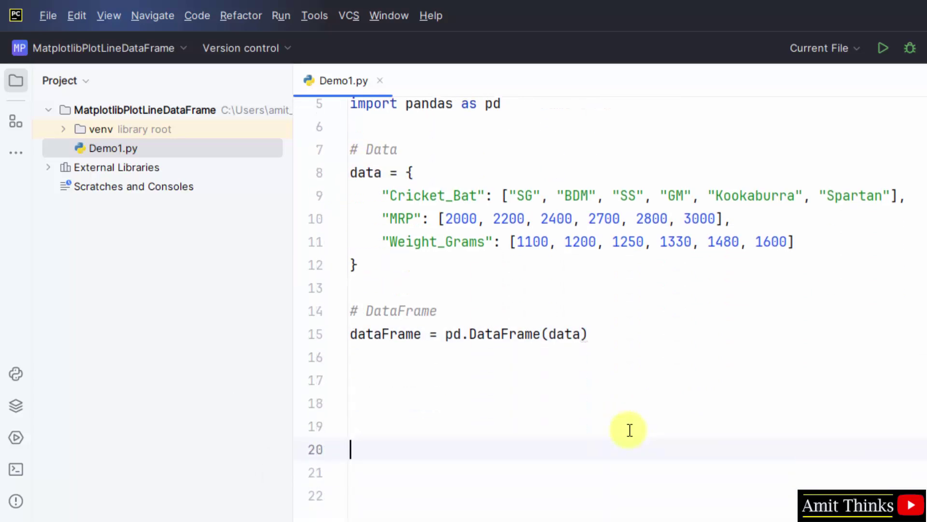
key("Up")
key("Up")
key("Up")
key("Up")
key("Down")
type("#")
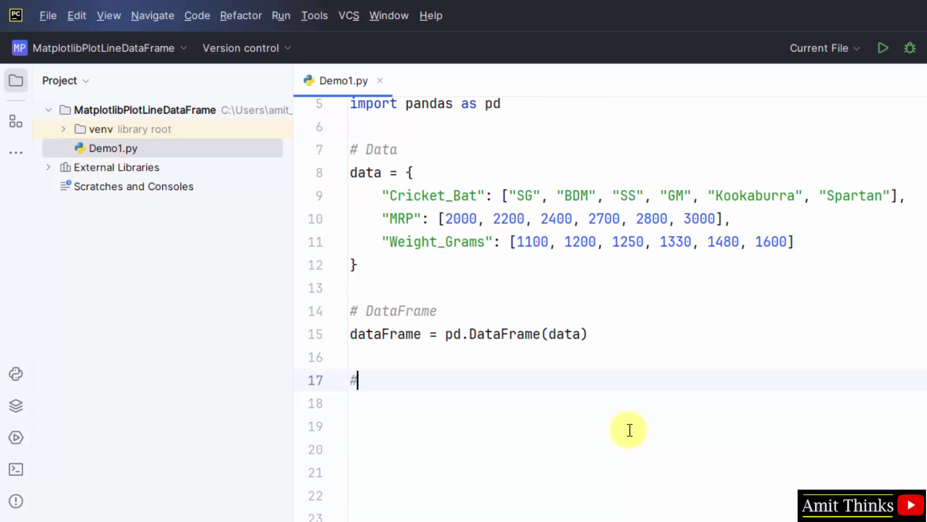
type(" Plot a line ")
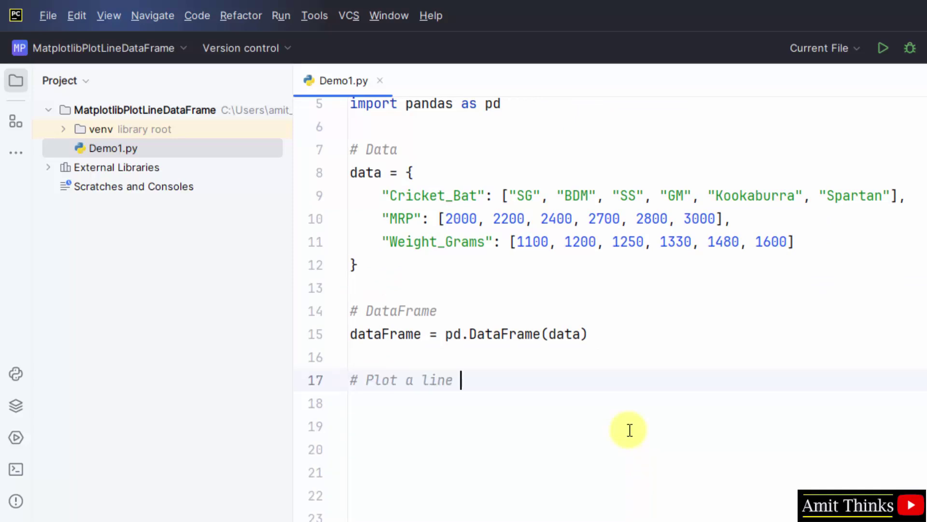
type("using the pyplo")
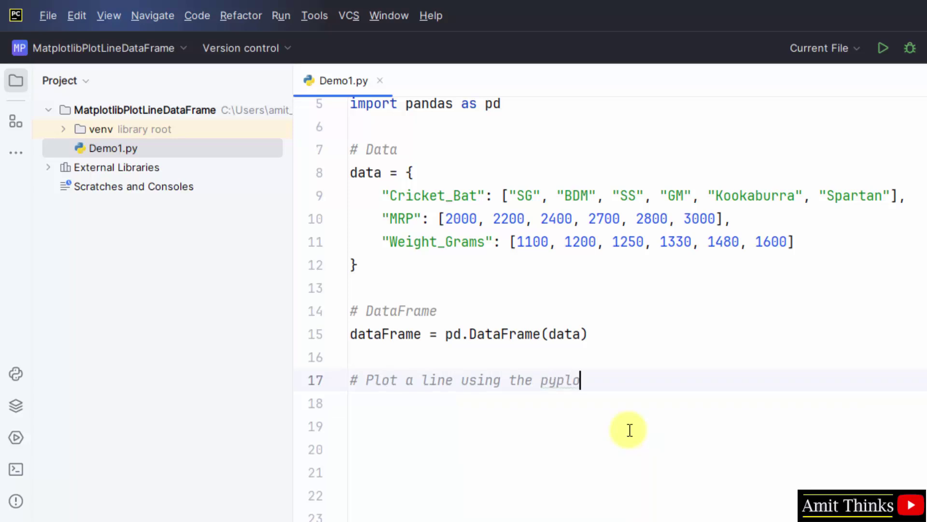
type("t.plt() method")
key("Return")
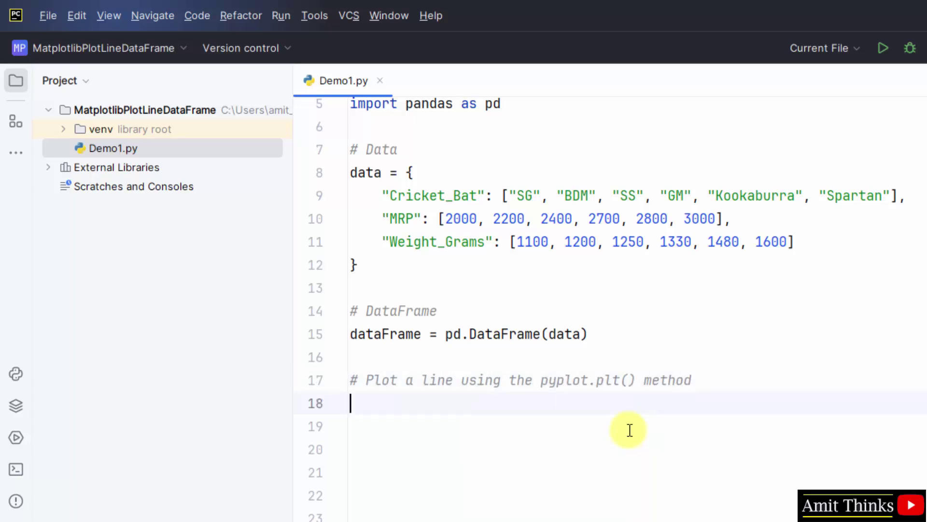
type("# The x a")
type("nd y co-ordi")
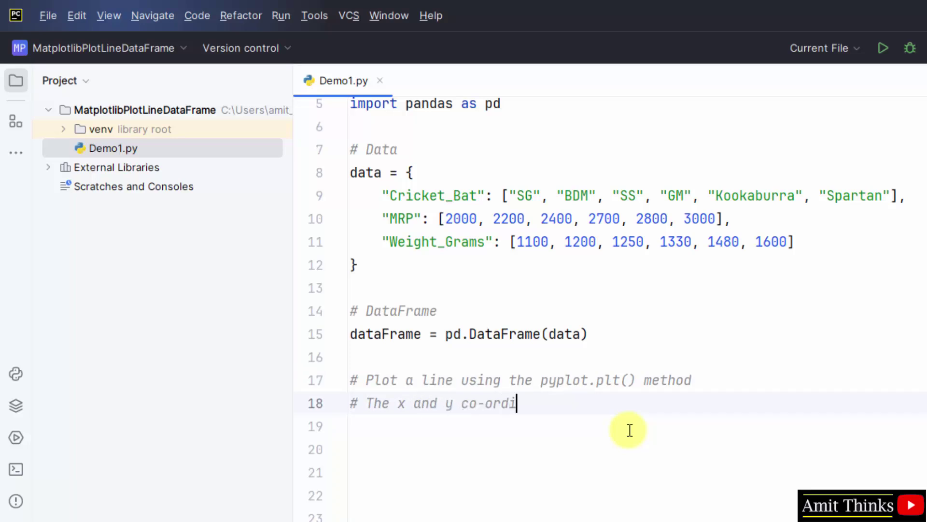
type("nates are the ")
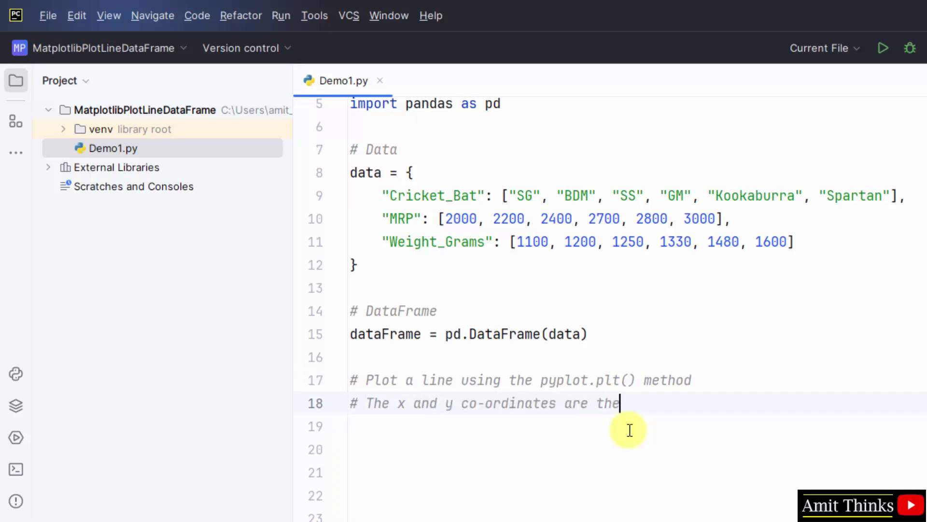
type("columns o")
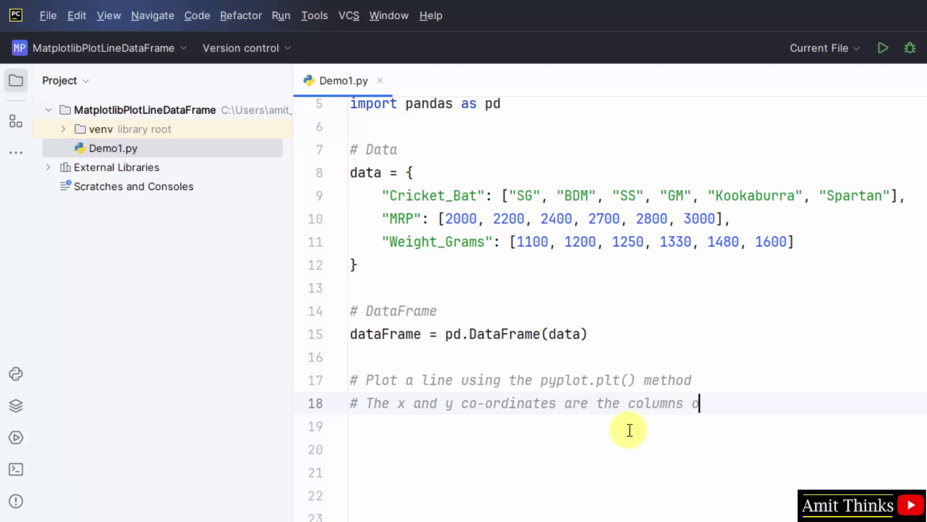
type("f the DataFr")
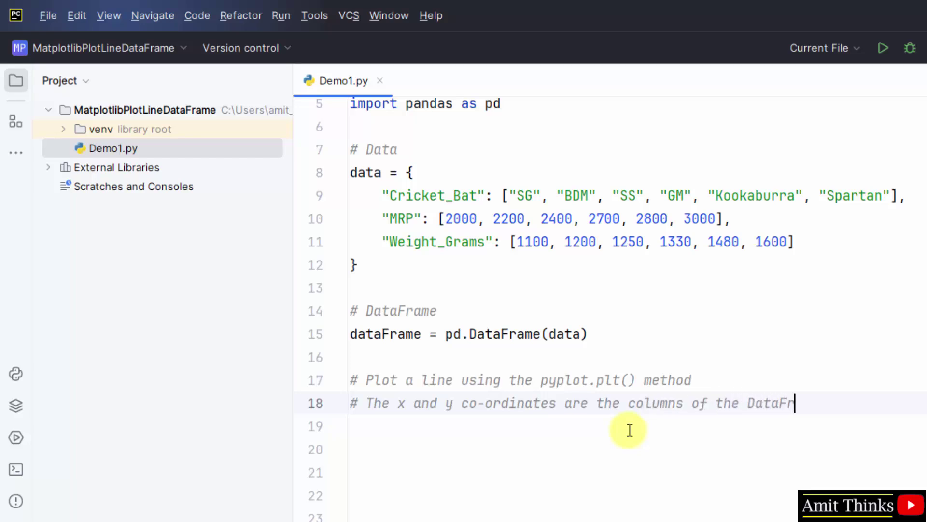
type("ame")
key("Return")
type("p")
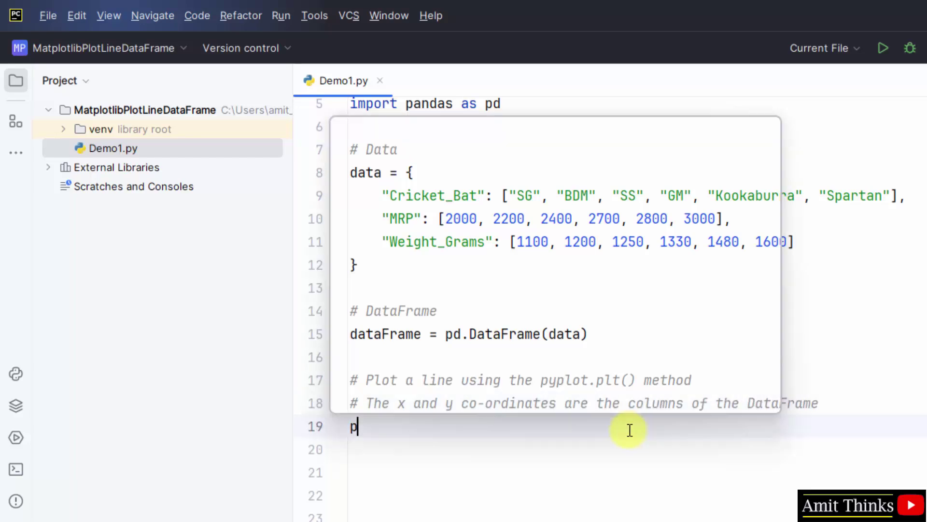
type("l")
key("Return")
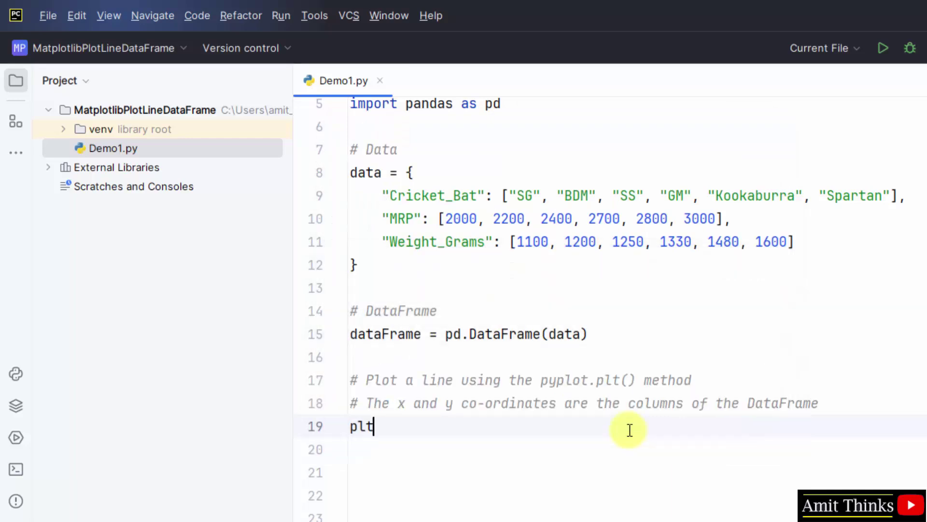
type(".")
left_click(815, 398)
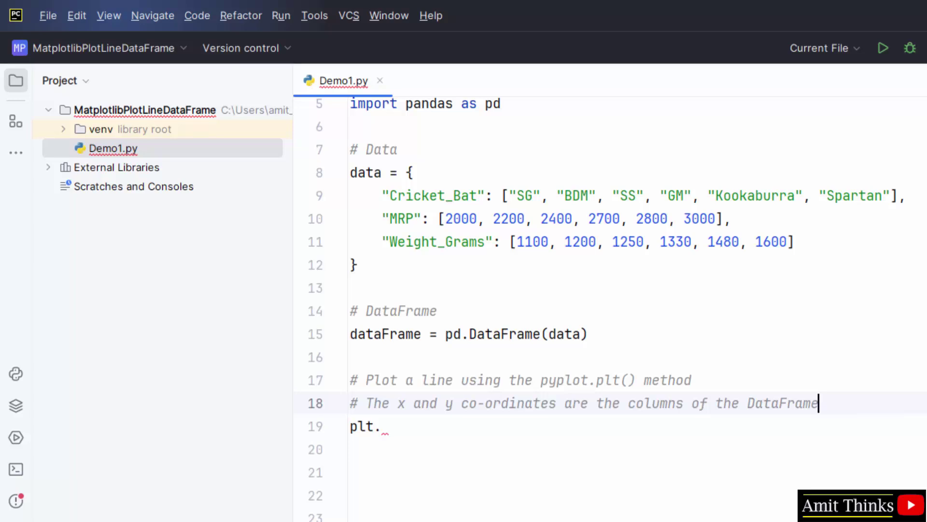
scroll(591, 114, "up", 2)
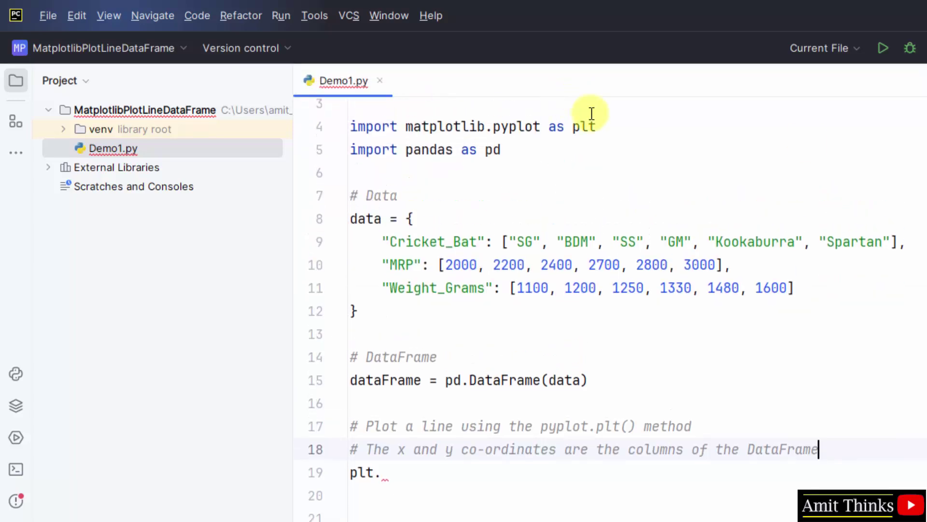
double_click(585, 126)
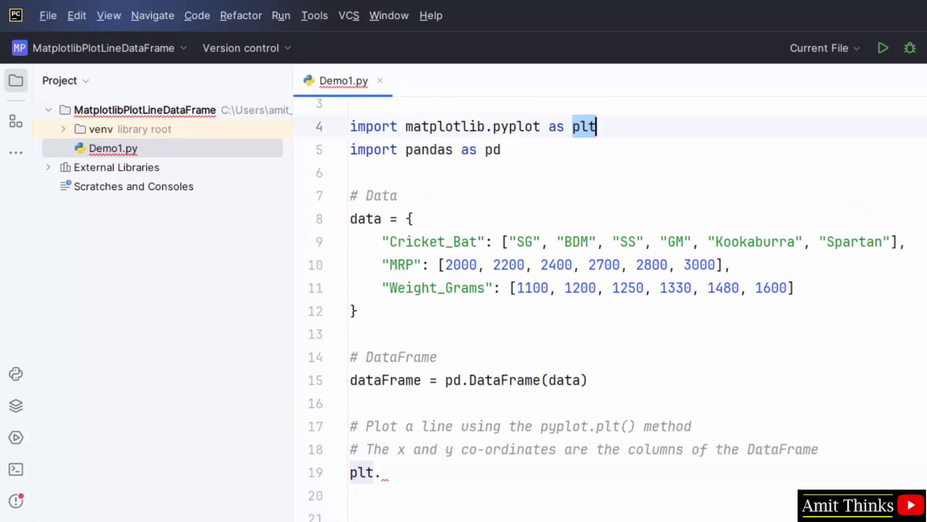
scroll(456, 319, "down", 3)
Step: Complete line 19 as plt.plot(dataFrame["MRP"], dataFrame["Weight_Grams"]), fixing typos along the way
left_click(455, 332)
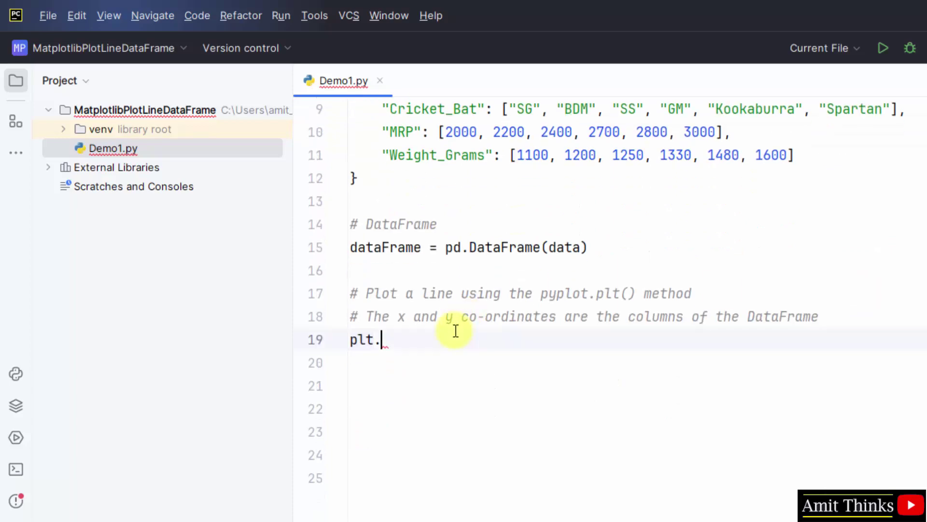
type("pl")
key("Return")
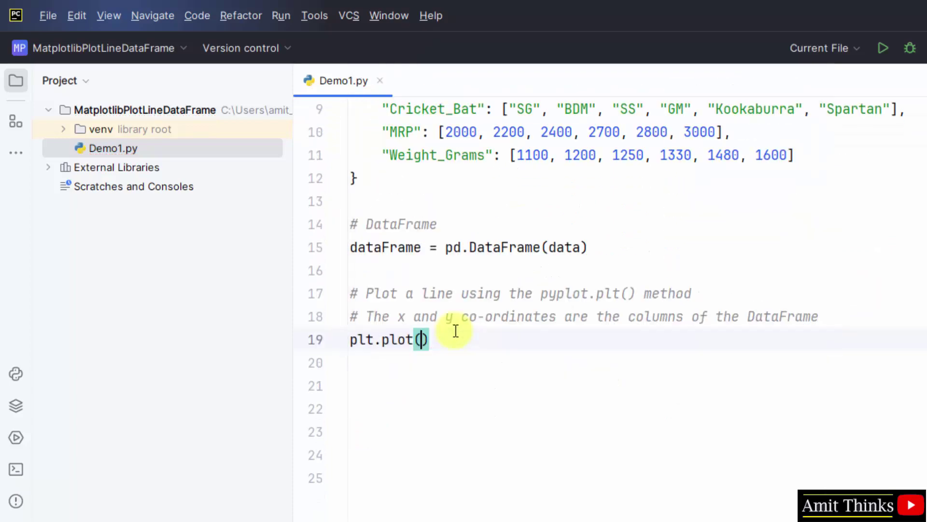
type("dat")
key("BackSpace")
key("BackSpace")
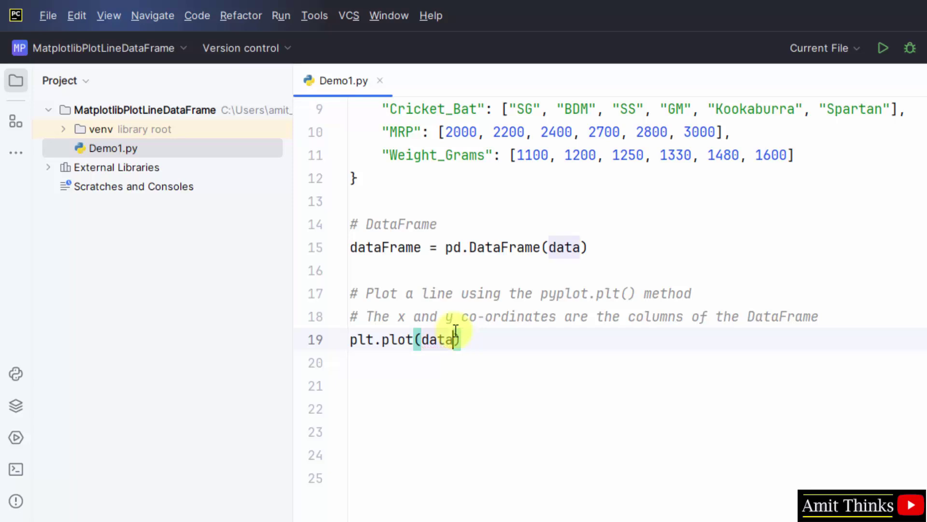
type("Fra")
key("Return")
type("[\"")
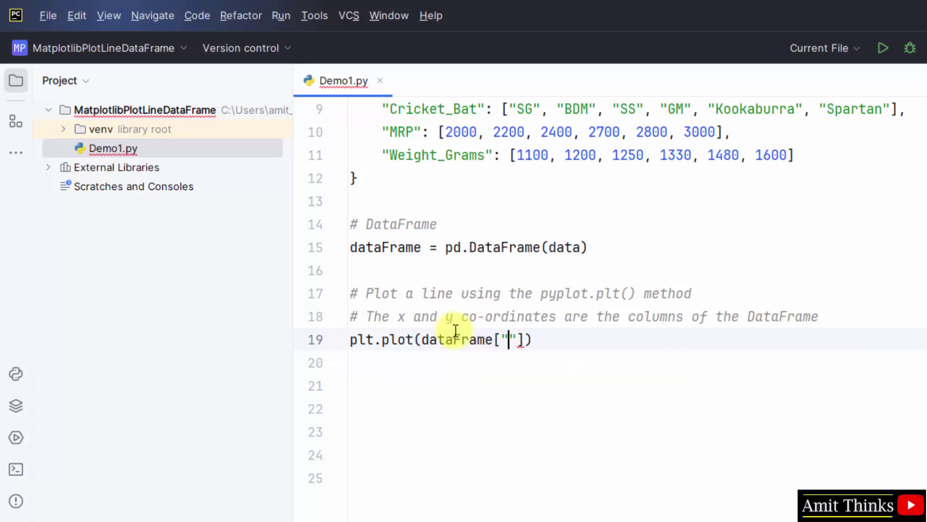
type("MR[")
key("BackSpace")
key("BackSpace")
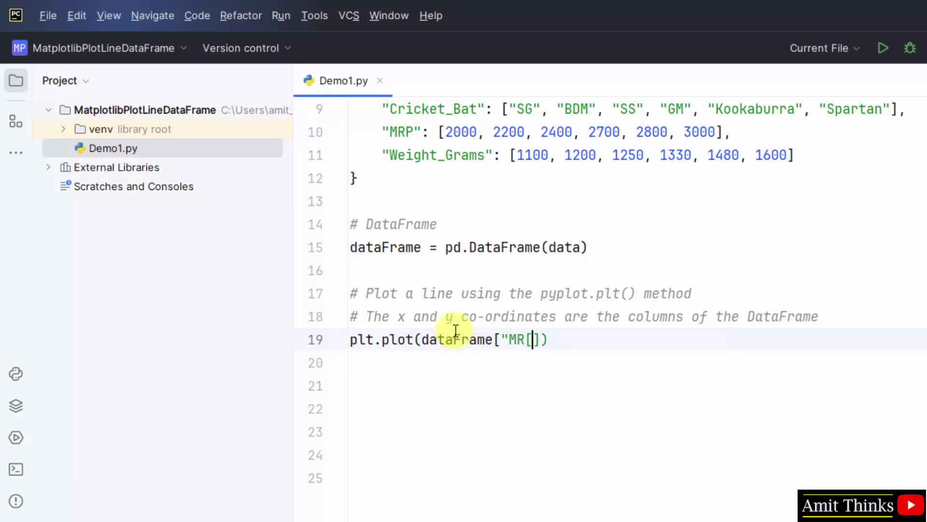
type("P:")
key("BackSpace")
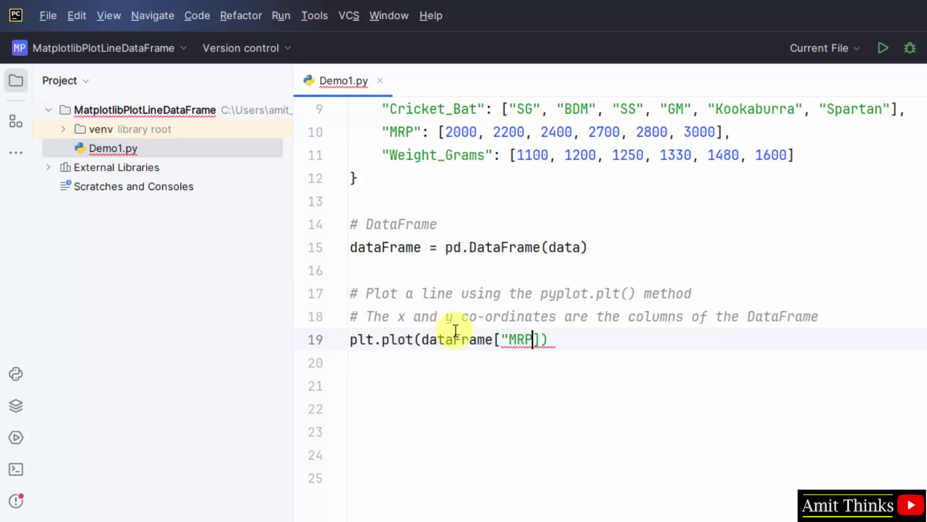
type("\"], ")
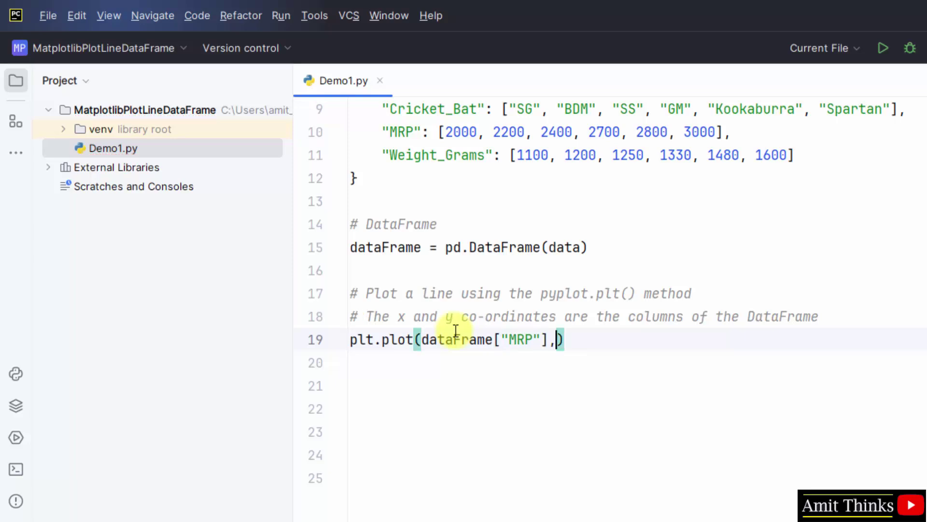
type("data")
key("Down")
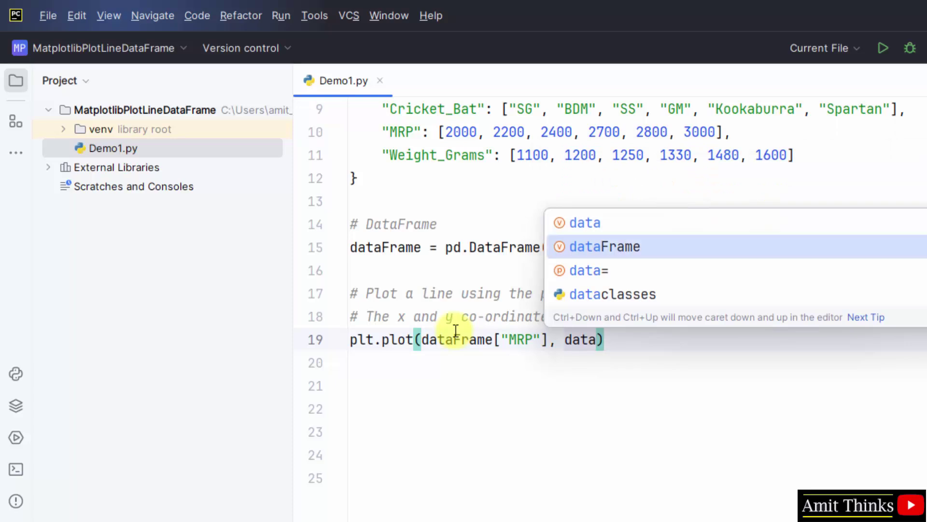
key("Return")
type("[\"")
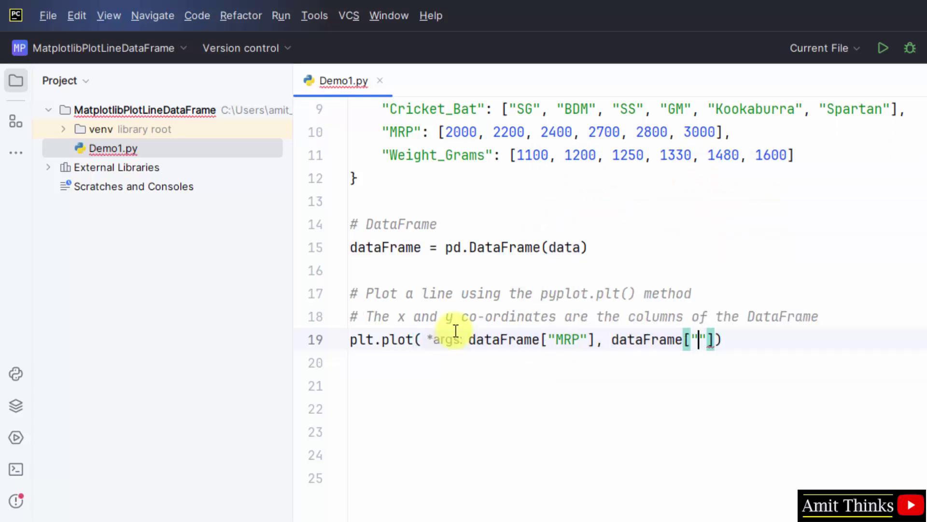
type("Weigh")
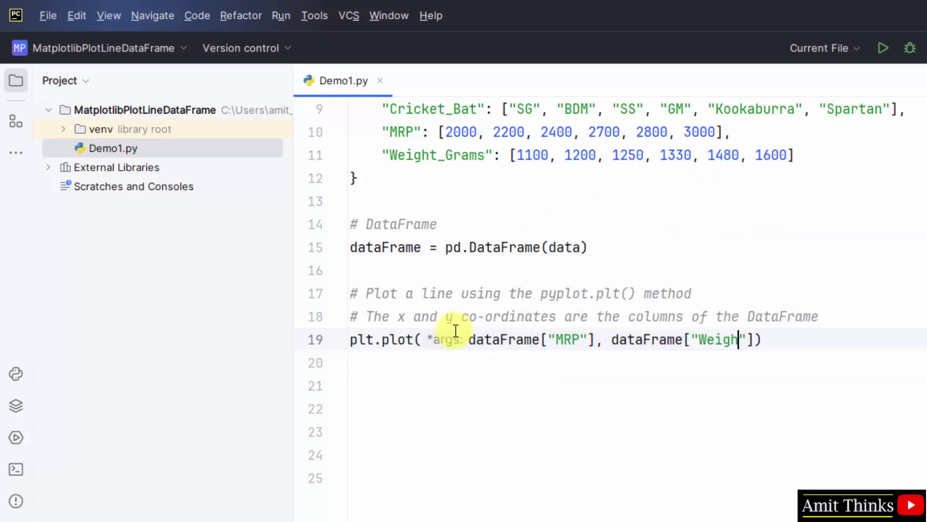
type("t_Grams\"")
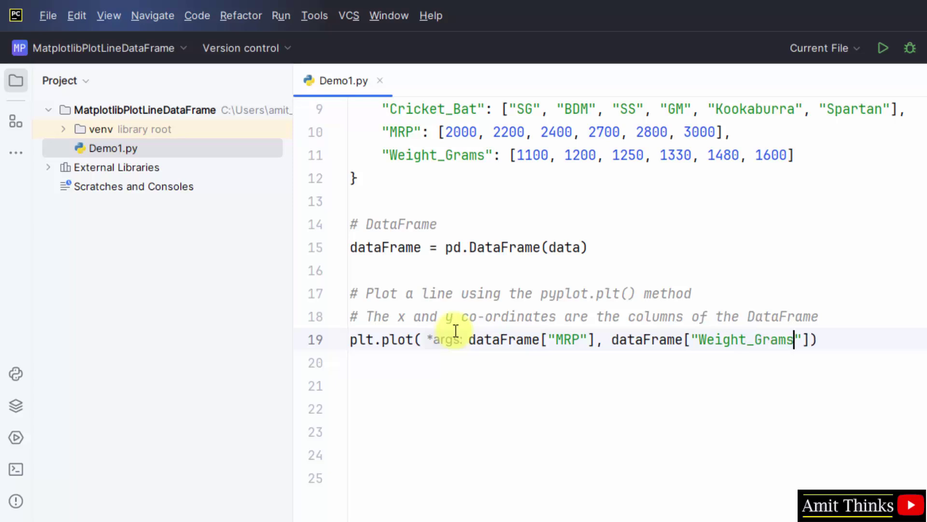
type("]")
key("Return")
key("Return")
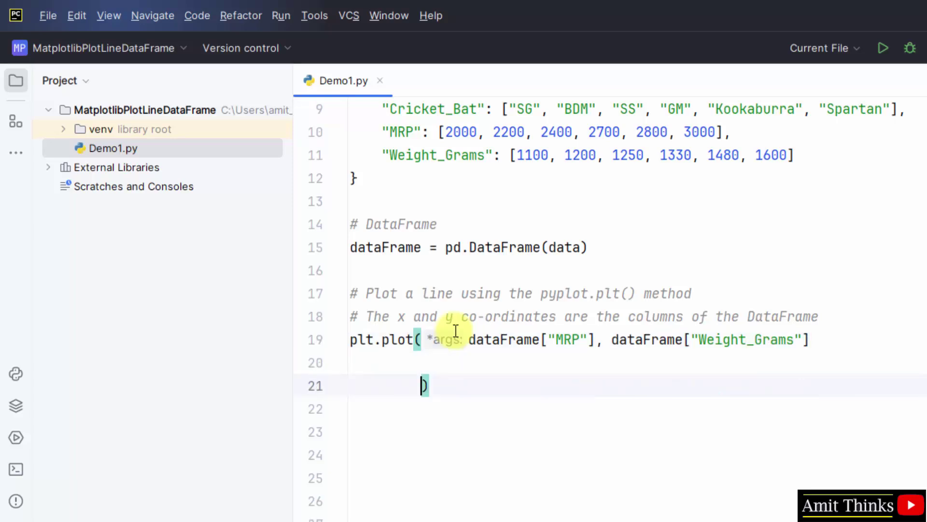
key("BackSpace")
key("BackSpace")
Step: Add the '# Display the figure' comment and plt.show(), then save all files
key("Down")
key("Return")
type("#")
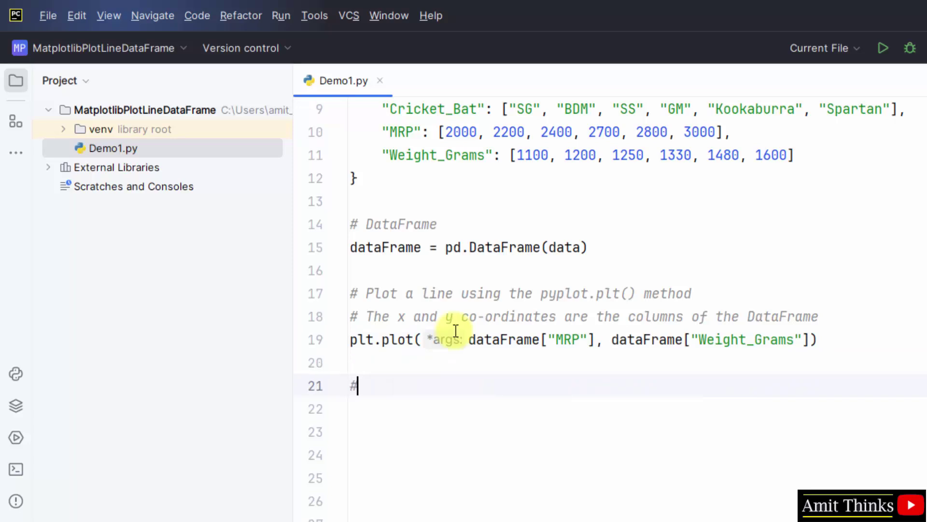
type(" Disp")
type("lay the figur")
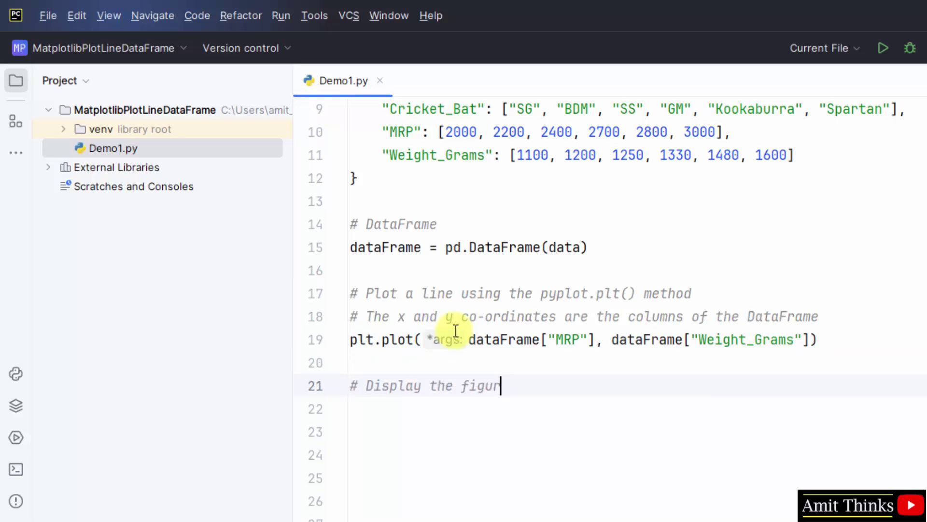
type("e")
key("Return")
type("lt.")
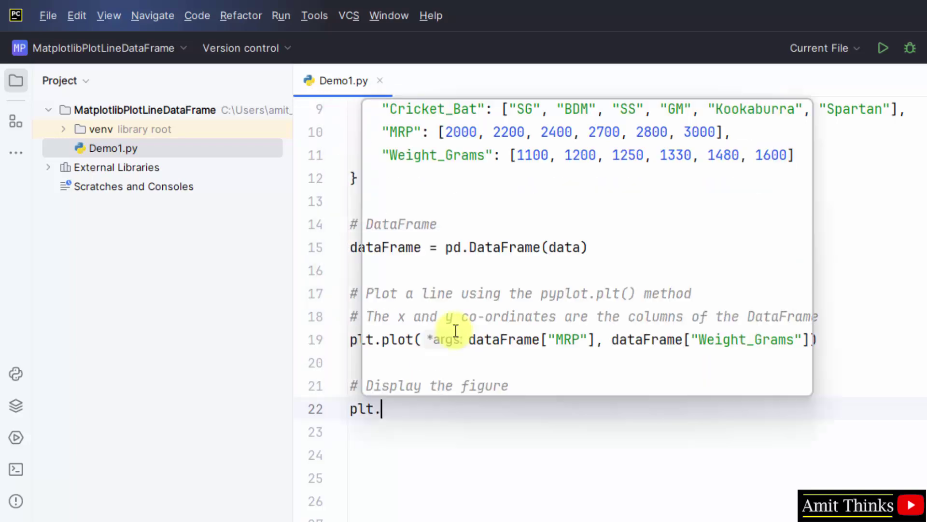
type("show")
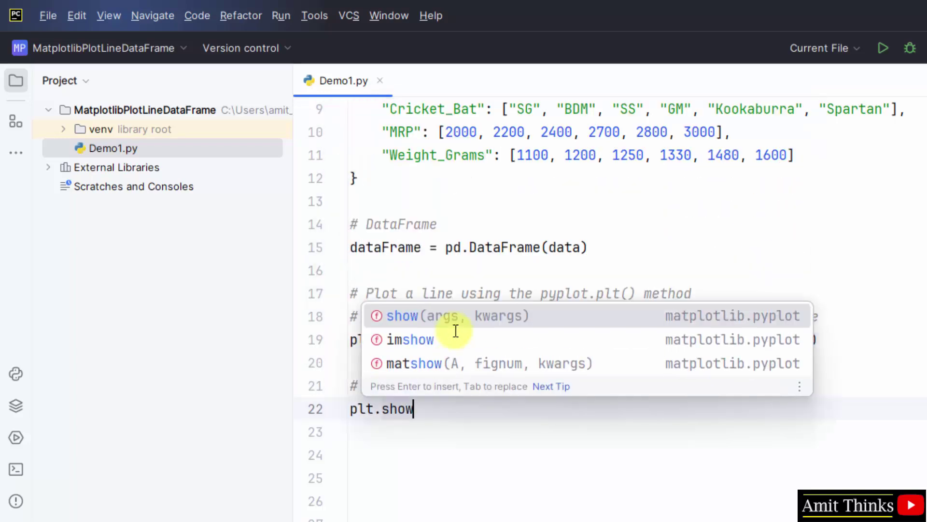
key("Return")
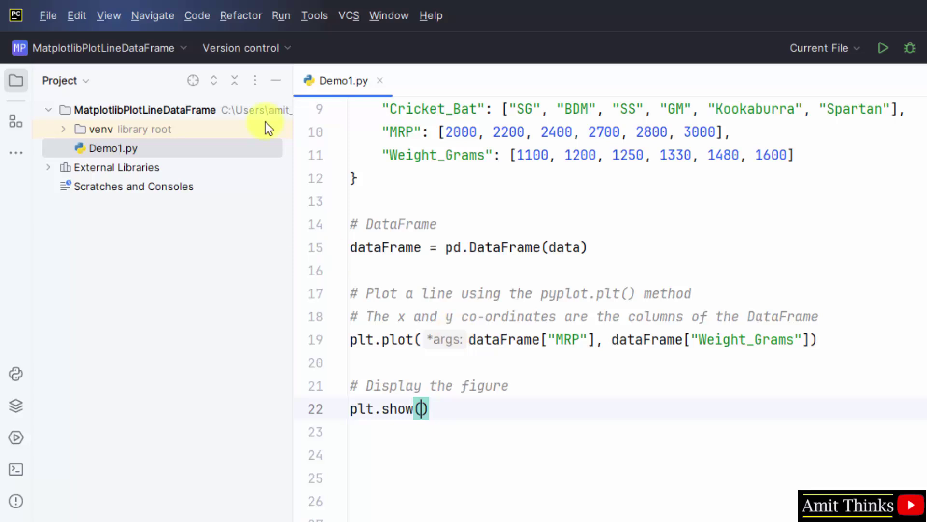
left_click(54, 20)
left_click(167, 304)
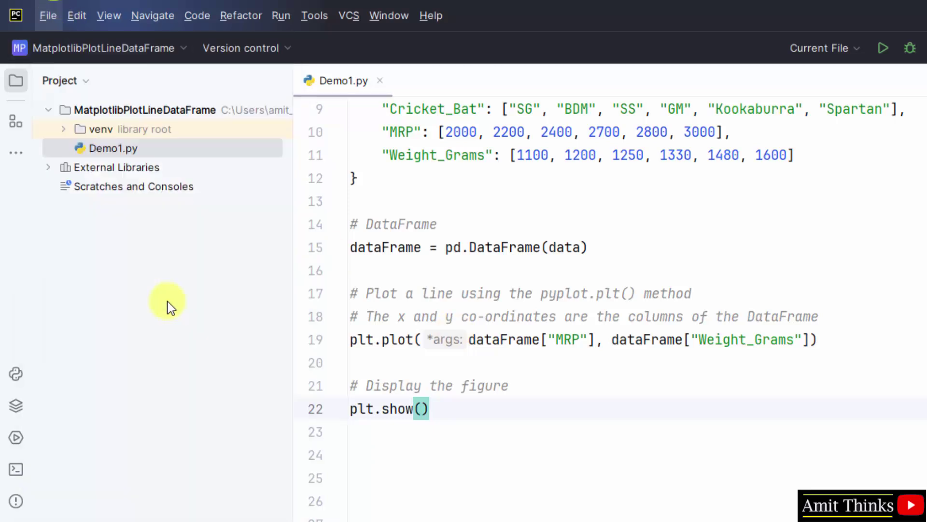
Step: Review the two dataFrame arguments in the plt.plot call on line 19
key("Up")
key("Up")
key("Up")
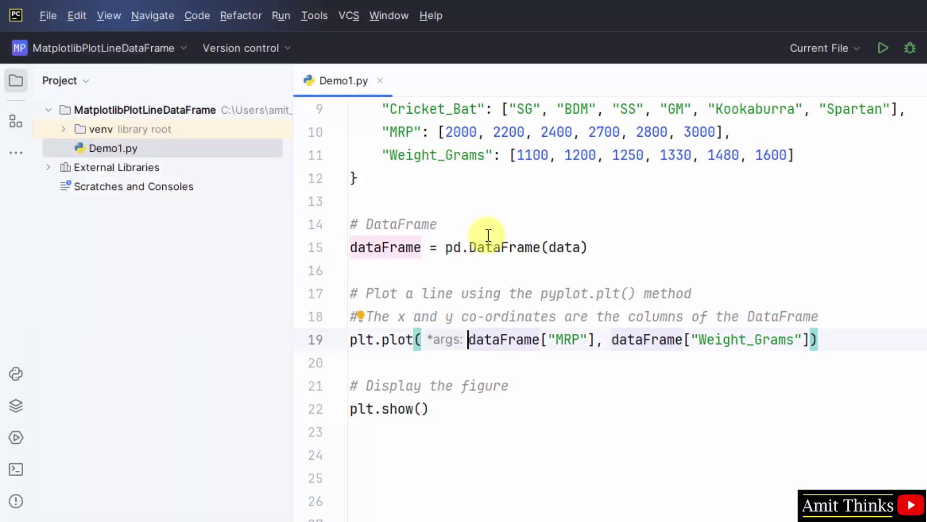
double_click(499, 339)
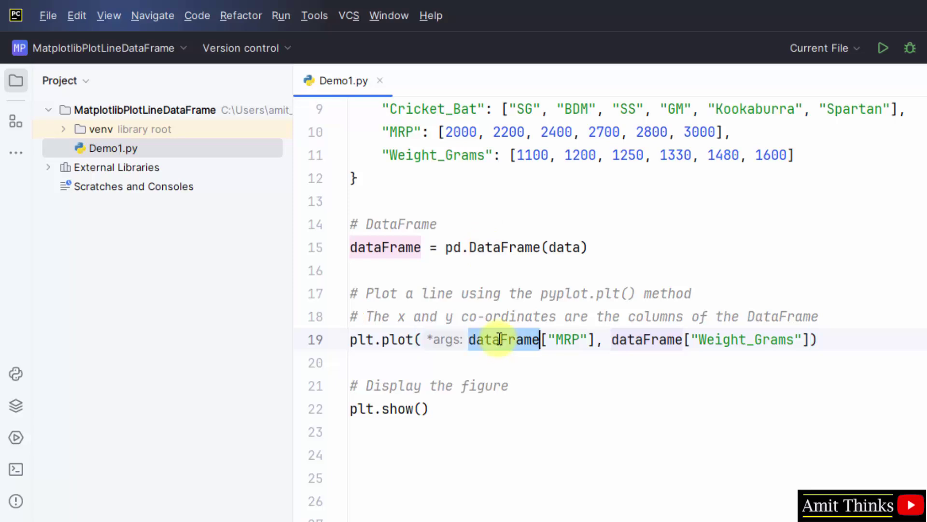
left_click(564, 339)
double_click(533, 339)
left_click(674, 341)
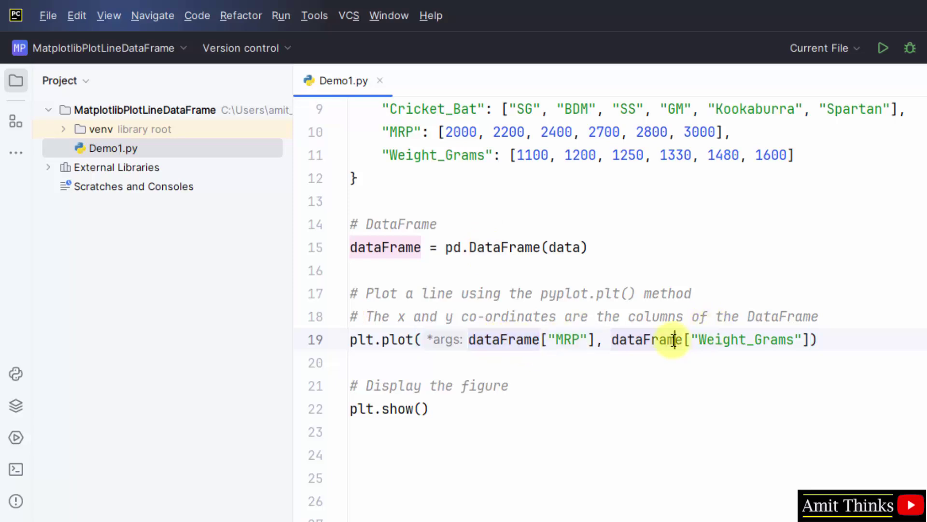
double_click(674, 340)
left_click(607, 385)
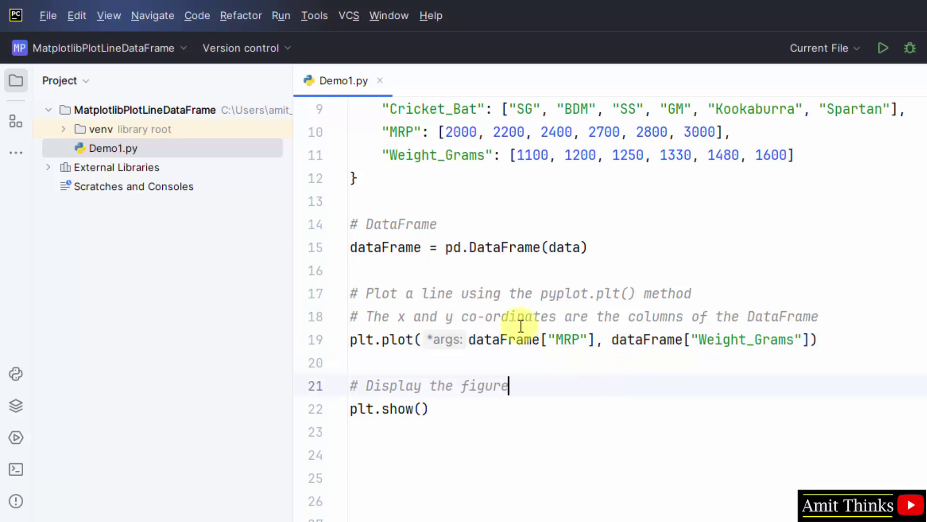
left_click(381, 268)
Step: Run Demo1 and inspect the Figure 1 line chart, maximizing and restoring it before closing
right_click(406, 157)
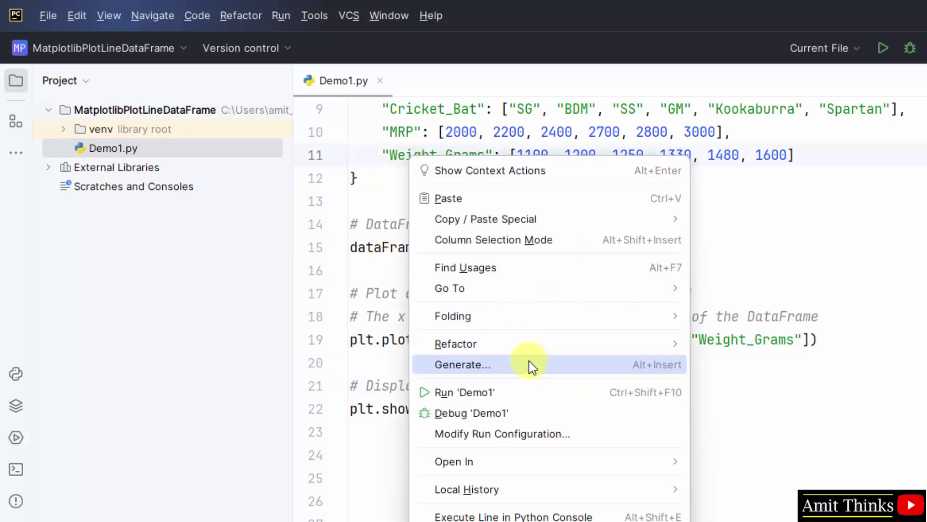
left_click(531, 392)
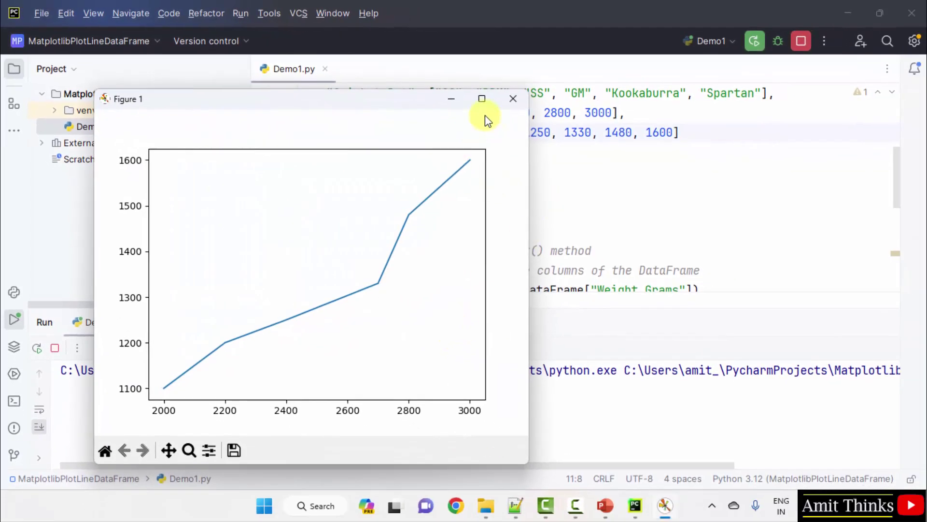
mouse_move(373, 107)
left_mouse_down()
mouse_move(681, 165)
mouse_move(672, 141)
left_mouse_up()
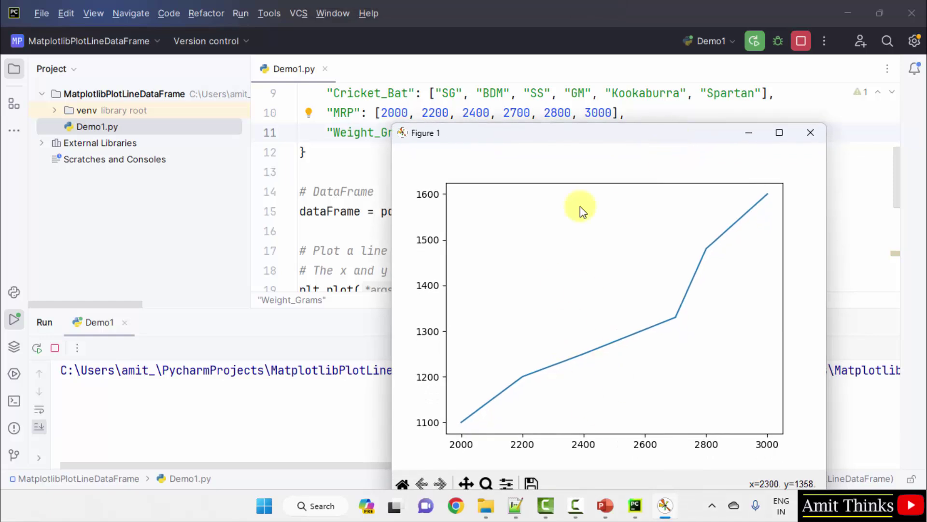
left_click_drag(552, 138, 534, 69)
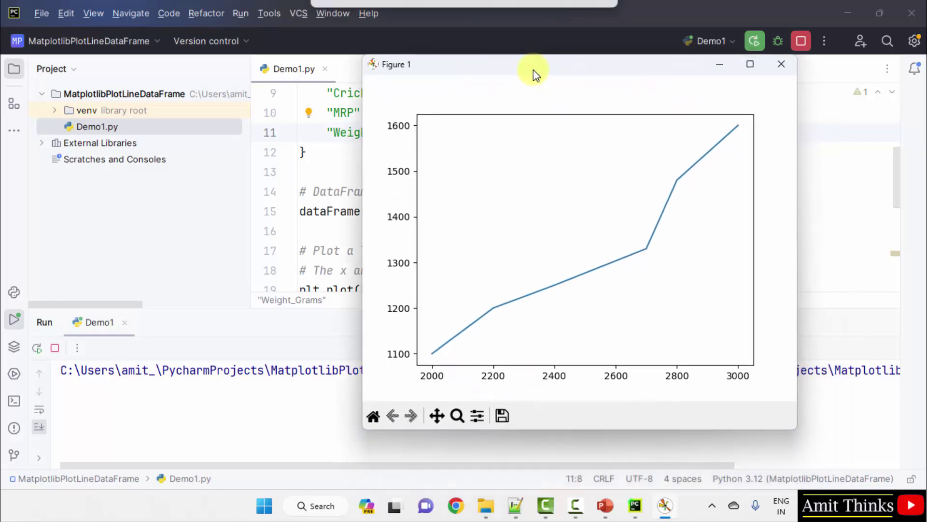
left_click(749, 65)
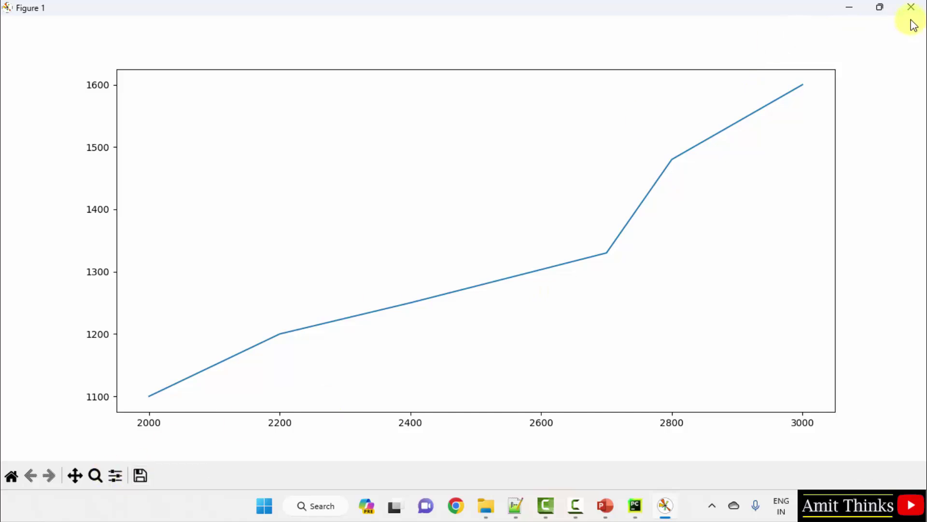
left_click(880, 9)
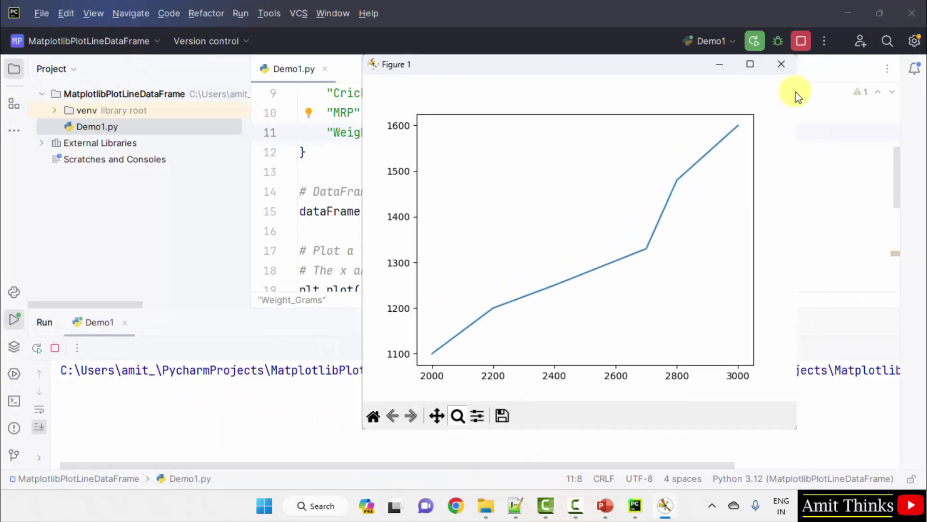
left_click(781, 63)
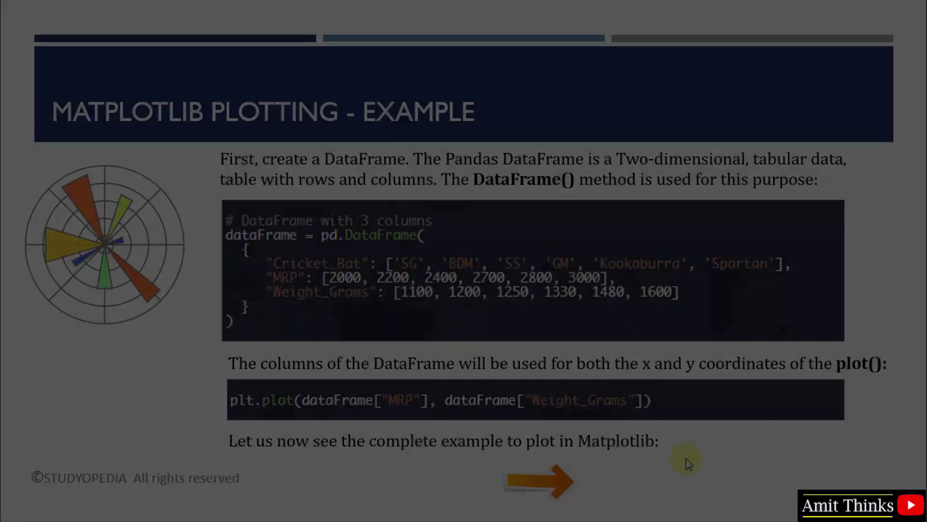